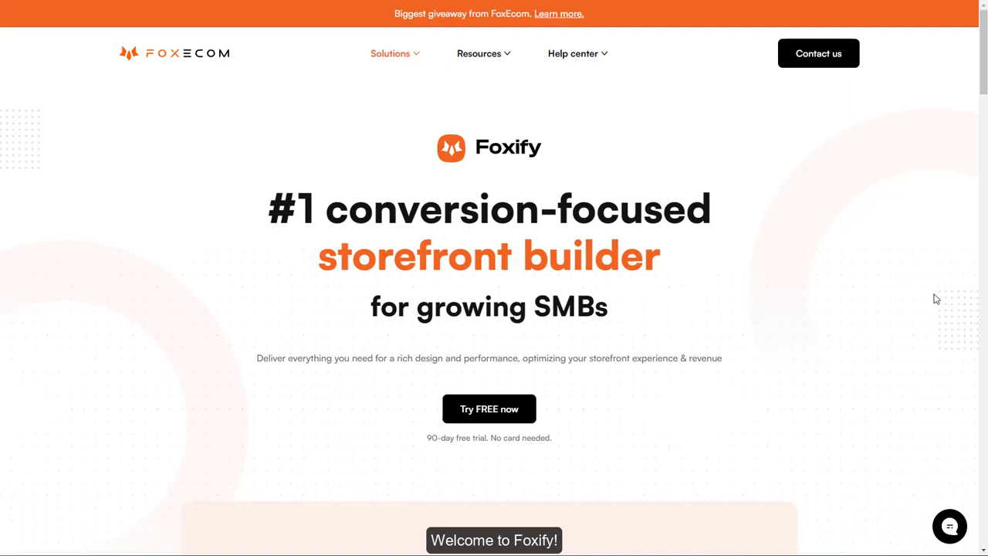
# - Open the Global styles section and look through the Colors, Buttons and Typography presets
pyautogui.scroll(-10, 936, 299)
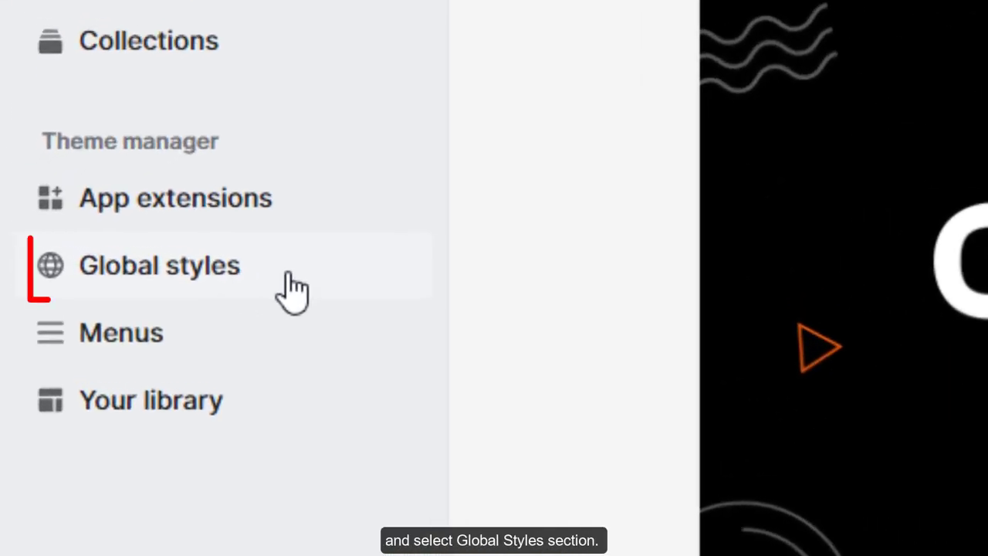
pyautogui.click(292, 290)
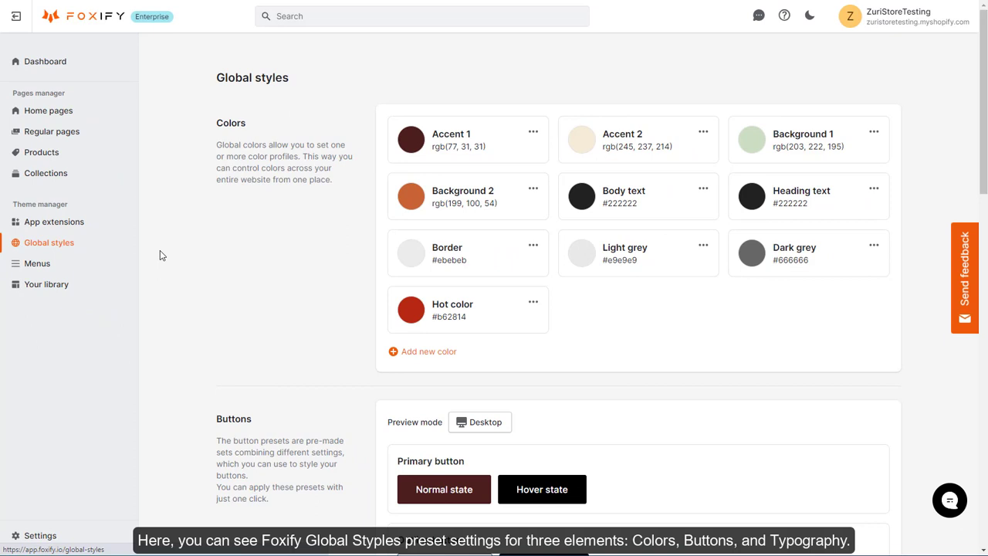
pyautogui.scroll(-6, 160, 255)
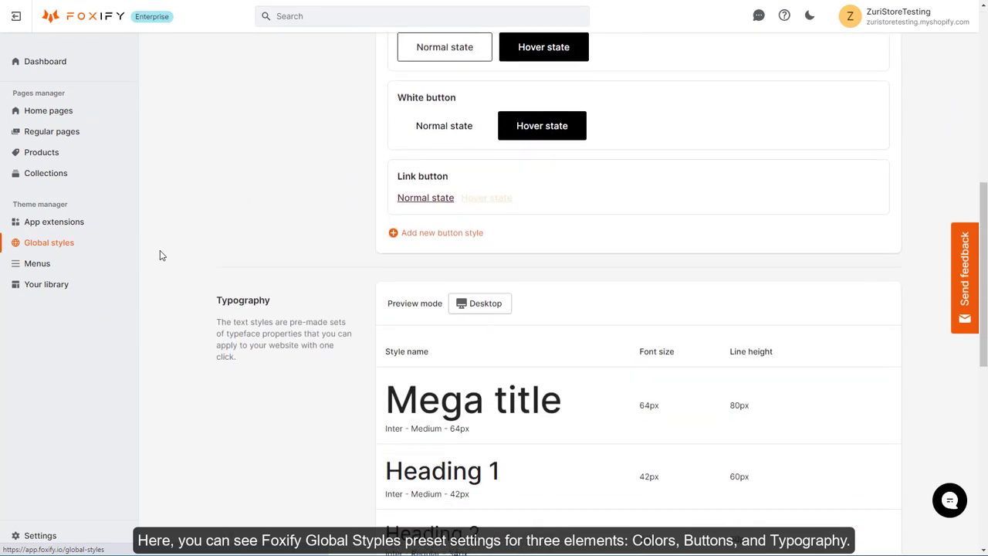
pyautogui.scroll(-5, 162, 256)
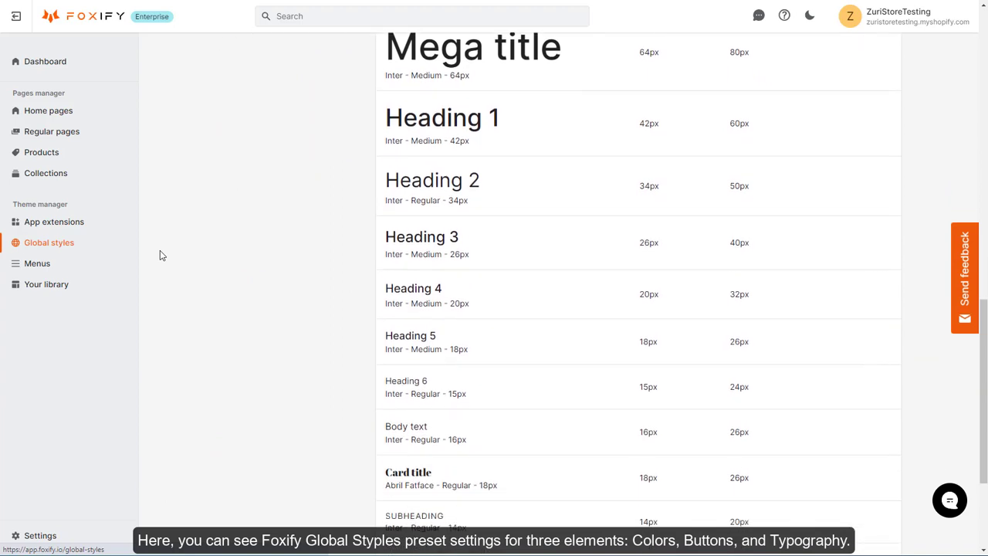
pyautogui.scroll(-3, 162, 256)
pyautogui.scroll(8, 162, 256)
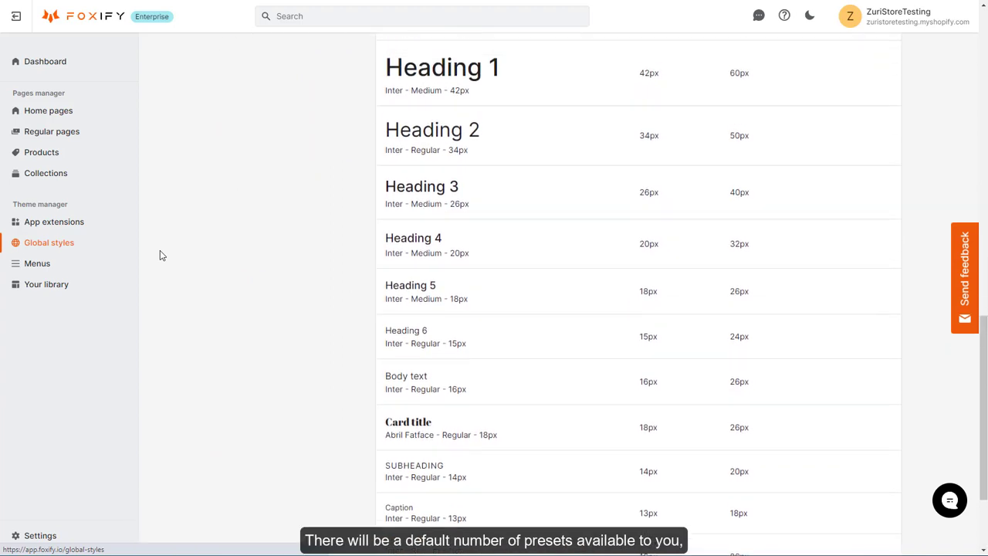
pyautogui.scroll(5, 162, 256)
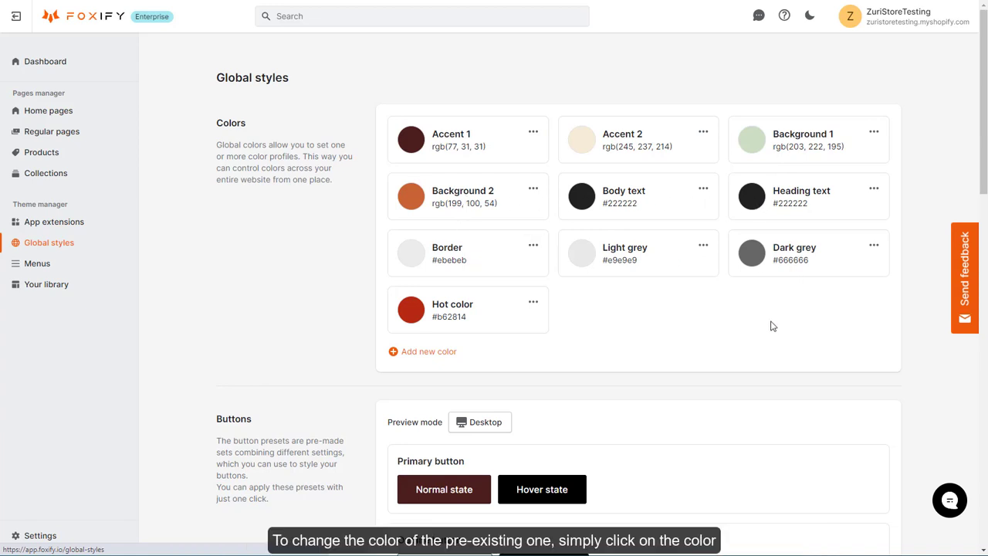
# - Change the Accent 1 global color to rgb(95, 47, 47)
pyautogui.click(412, 143)
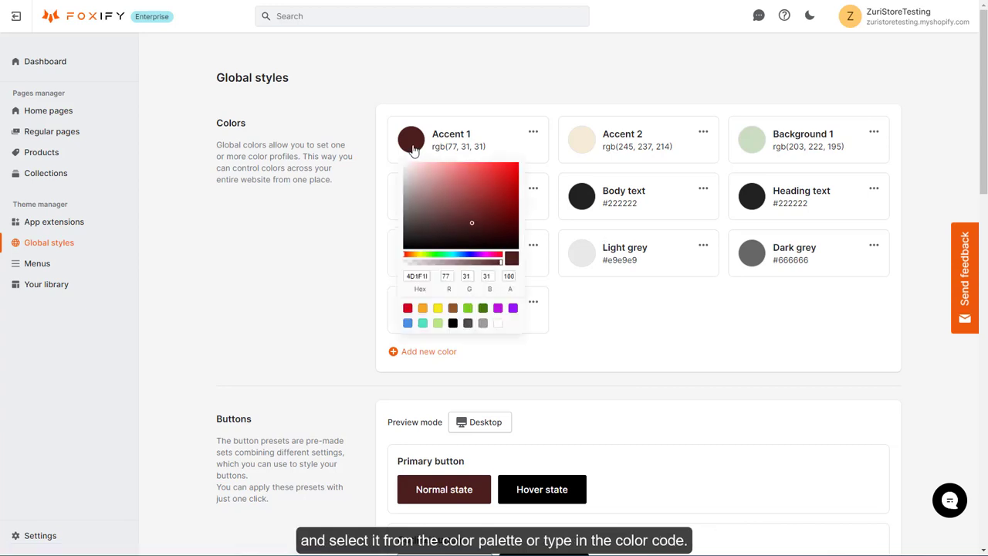
pyautogui.moveTo(450, 189); pyautogui.dragTo(461, 216)
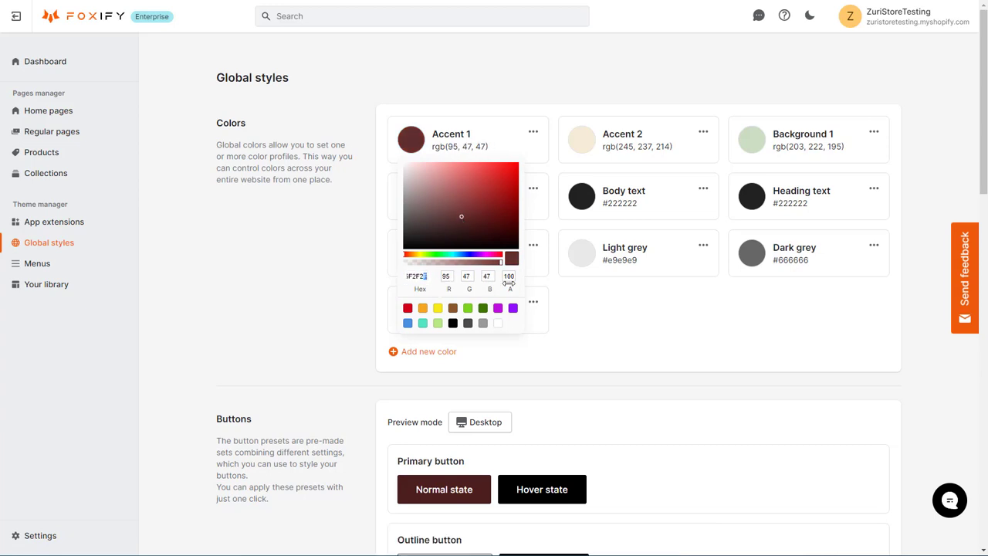
pyautogui.click(551, 243)
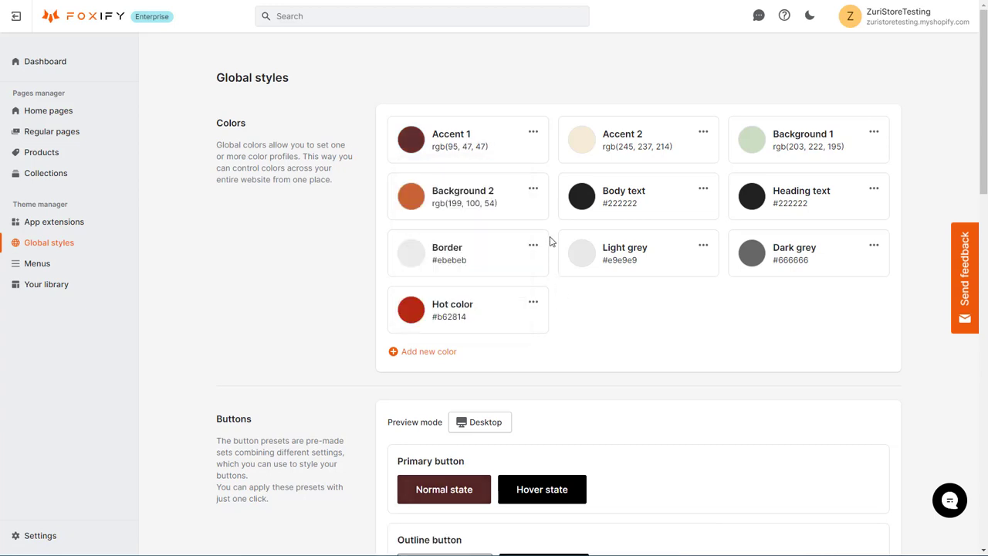
# - Open the name of the Accent 1 color preset for renaming
pyautogui.click(533, 135)
pyautogui.click(533, 162)
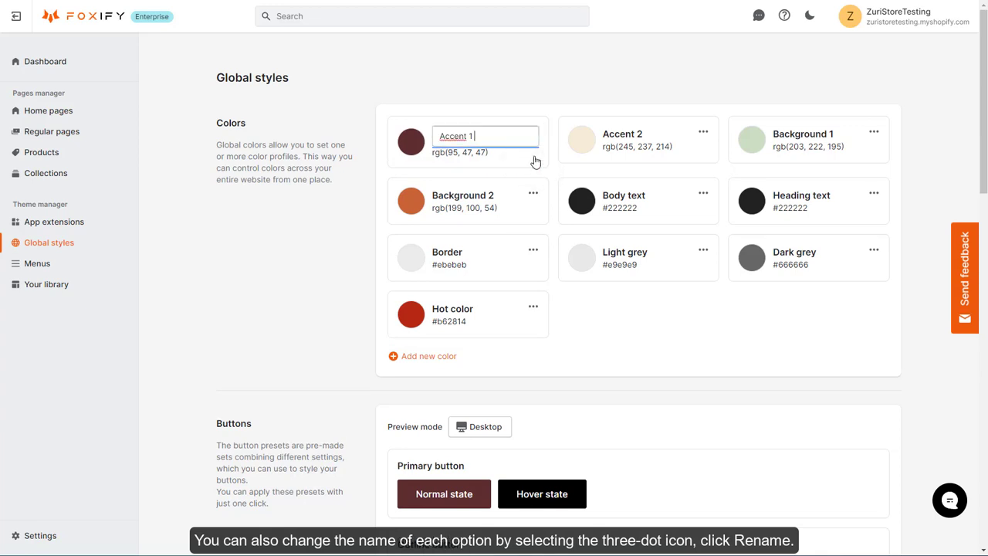
pyautogui.moveTo(484, 138); pyautogui.dragTo(436, 138)
pyautogui.click(510, 175)
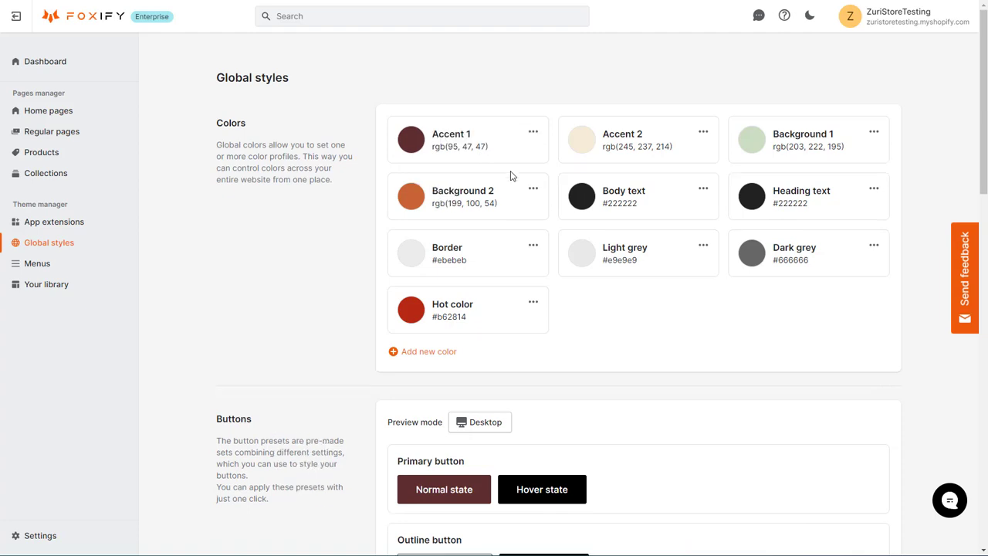
# - Add a new color preset to the global colors
pyautogui.click(429, 352)
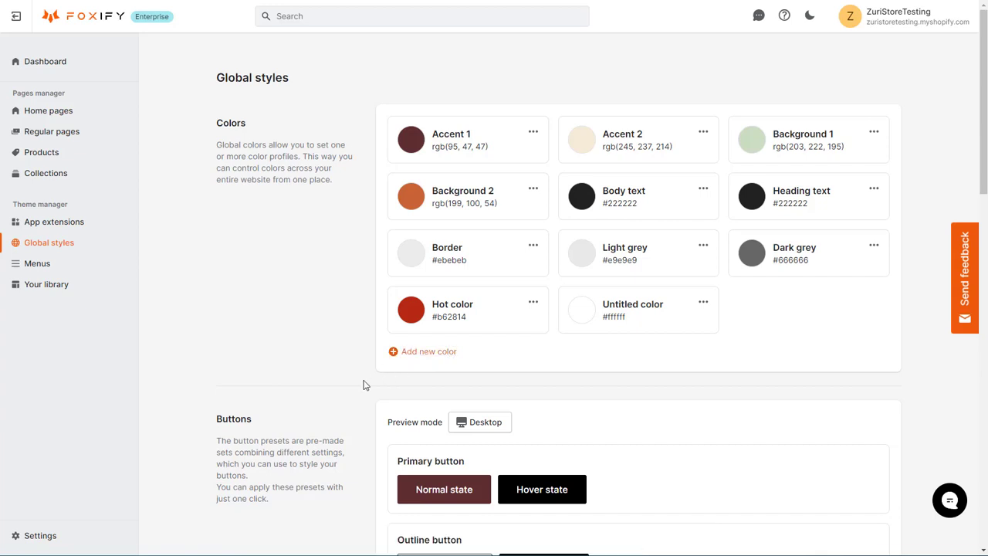
# - Check the Primary button's hover state, preview the button presets in Laptop and Tablet modes, and return to Desktop
pyautogui.scroll(-3, 364, 385)
pyautogui.scroll(-1, 365, 386)
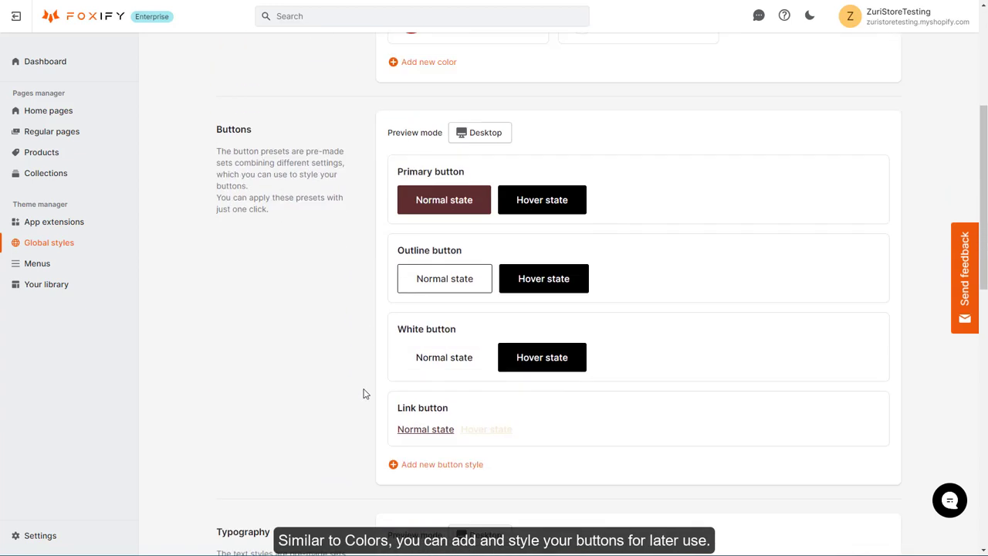
pyautogui.moveTo(452, 203)
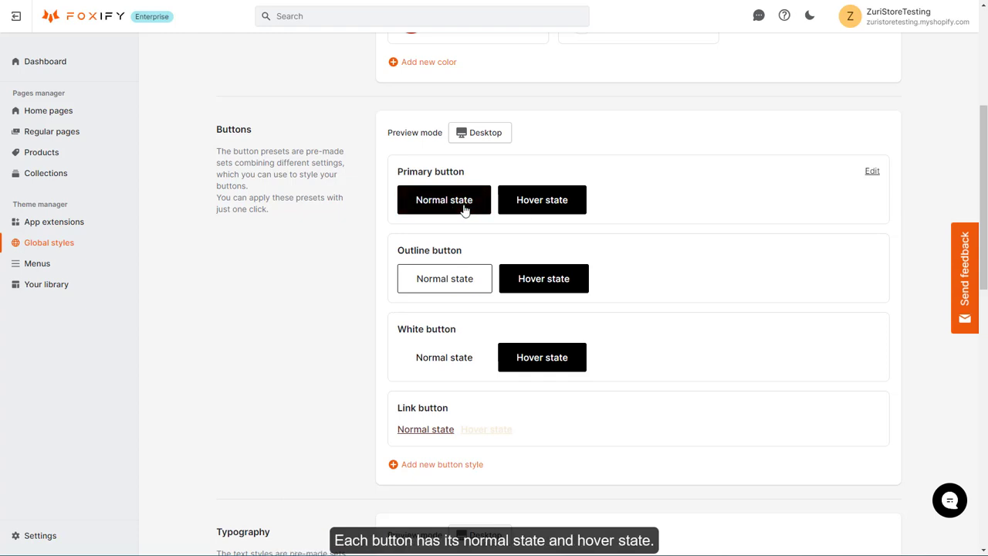
pyautogui.click(482, 134)
pyautogui.click(487, 187)
pyautogui.click(489, 139)
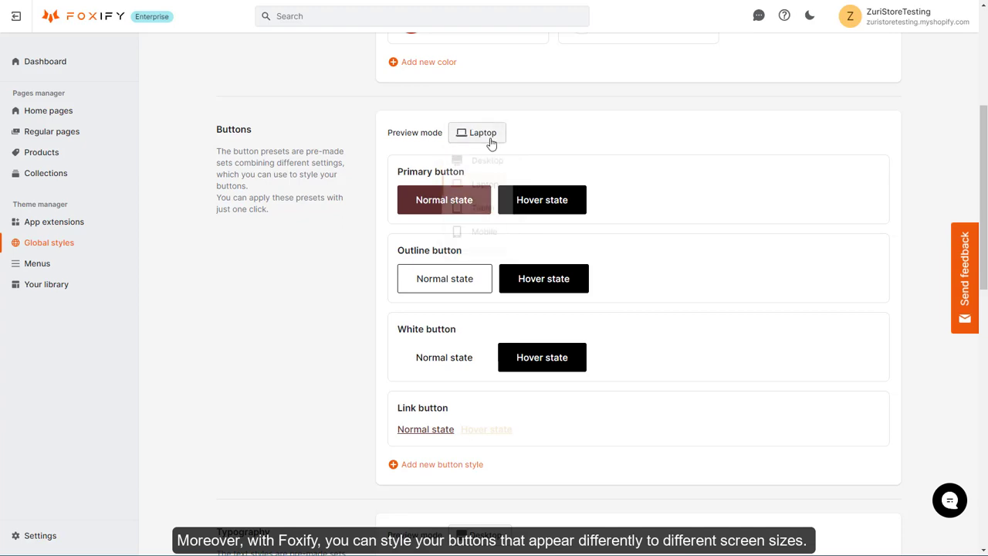
pyautogui.click(488, 209)
pyautogui.click(481, 133)
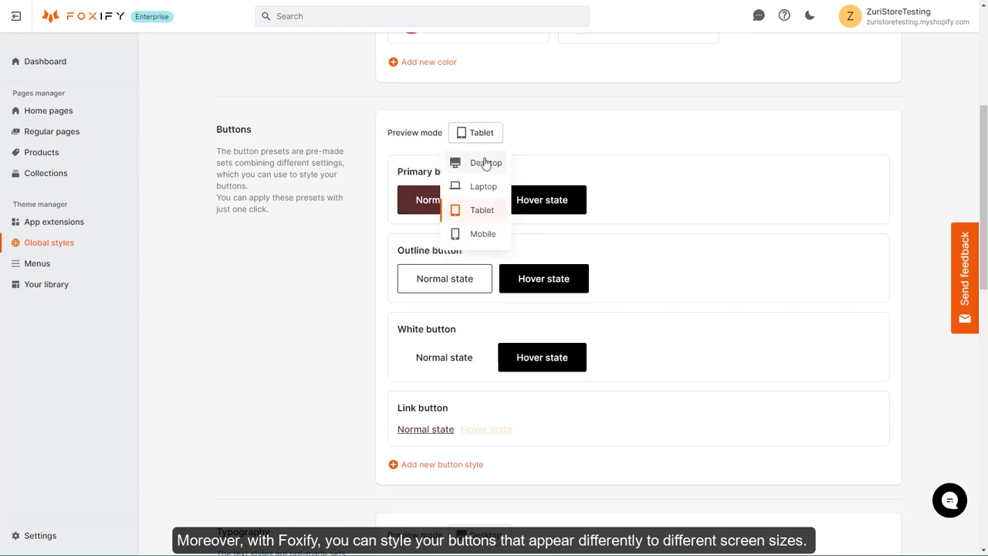
pyautogui.click(485, 162)
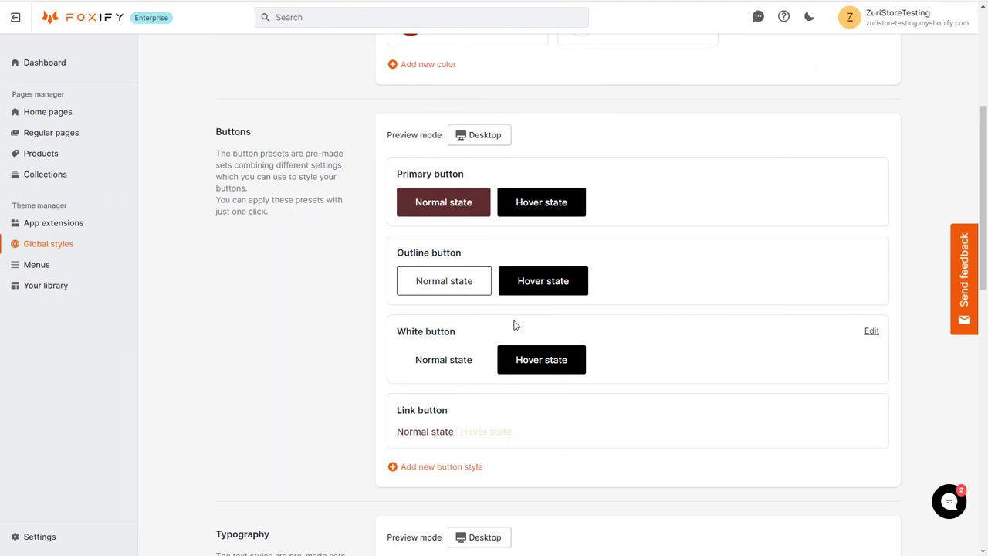
# - Start a new button style and name it Extra
pyautogui.click(453, 472)
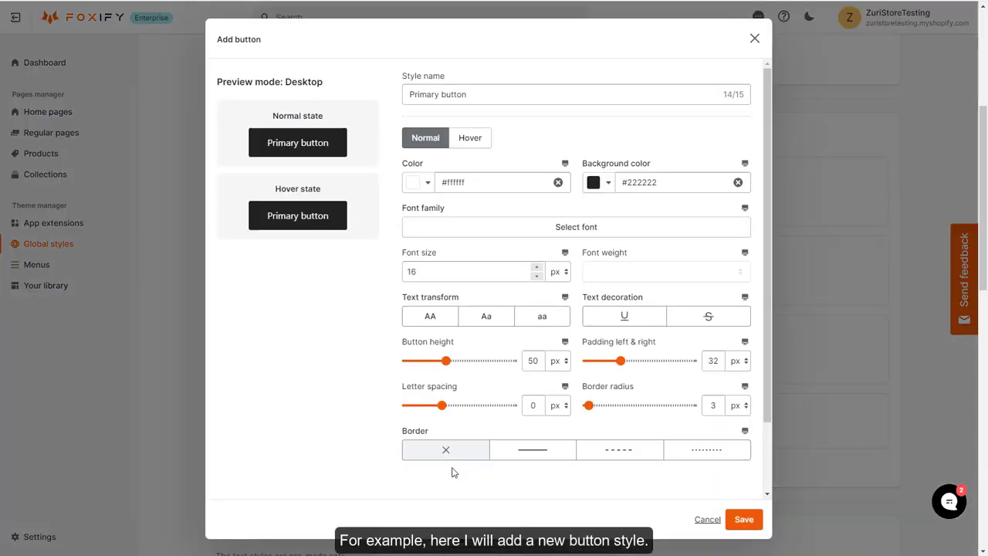
pyautogui.moveTo(471, 97); pyautogui.dragTo(408, 98)
pyautogui.write('Extra')
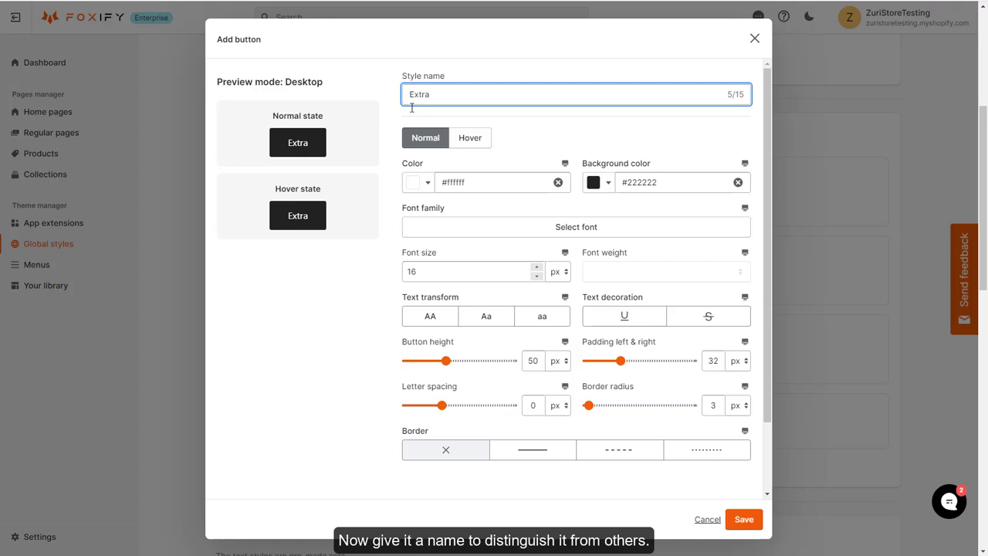
# - Set the Extra button's normal-state text color to Accent 2 and its background color to Background 2
pyautogui.click(425, 184)
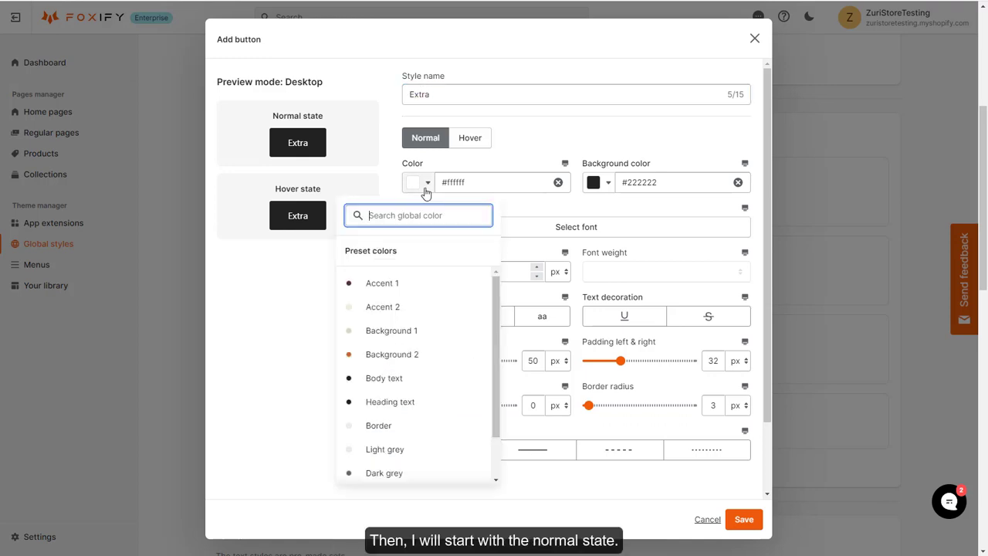
pyautogui.click(434, 307)
pyautogui.click(606, 183)
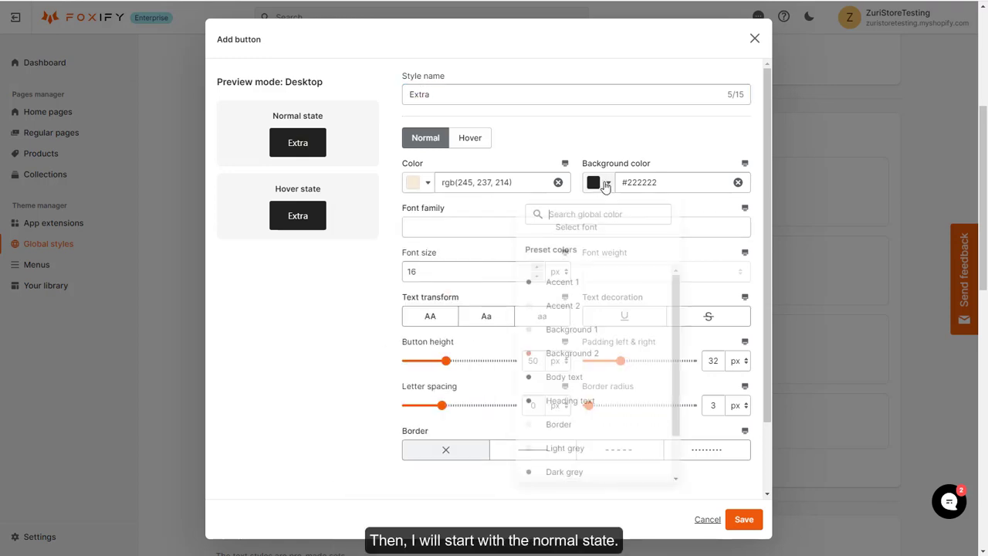
pyautogui.click(587, 354)
# - Choose Abhaya Libre Regular as the font of the Extra button
pyautogui.click(561, 229)
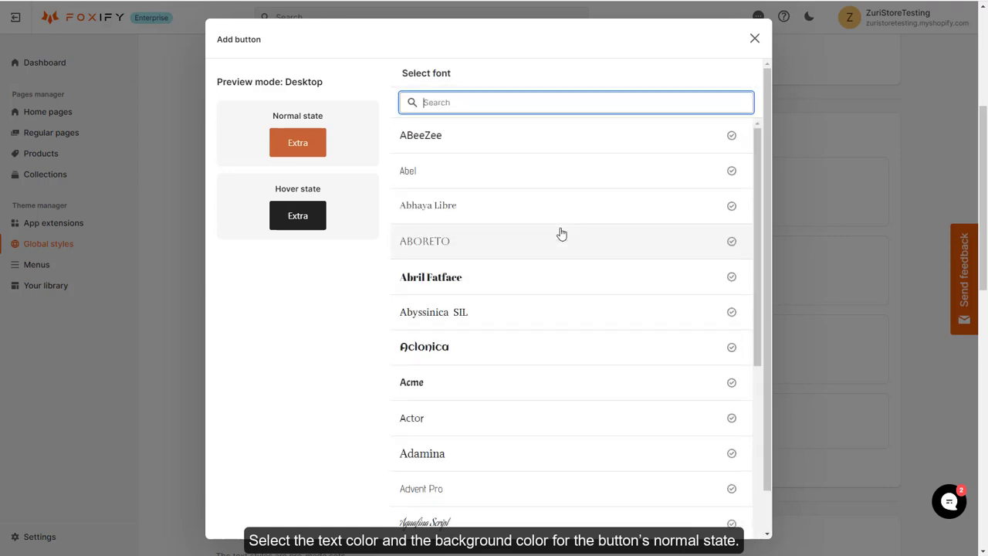
pyautogui.click(568, 209)
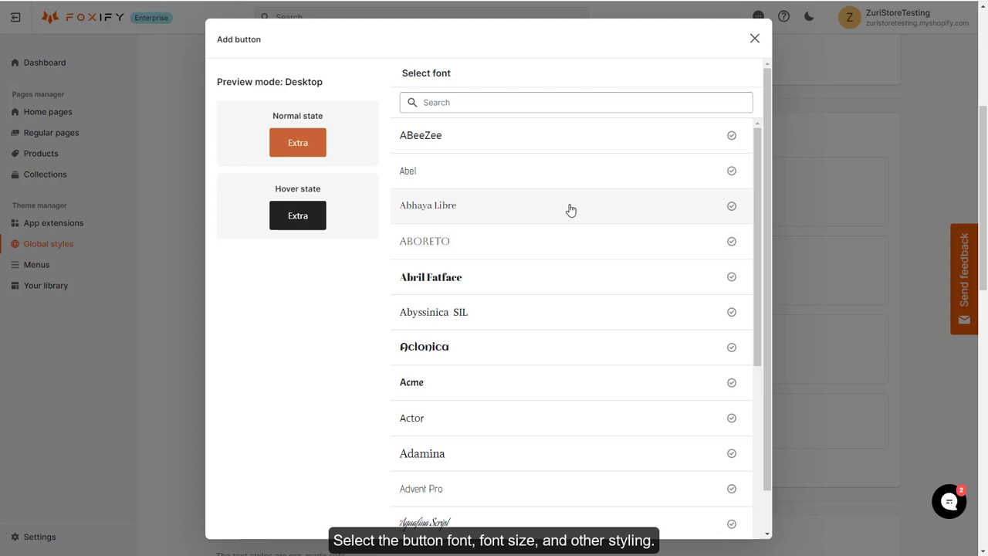
pyautogui.scroll(-4, 622, 347)
pyautogui.scroll(-2, 656, 391)
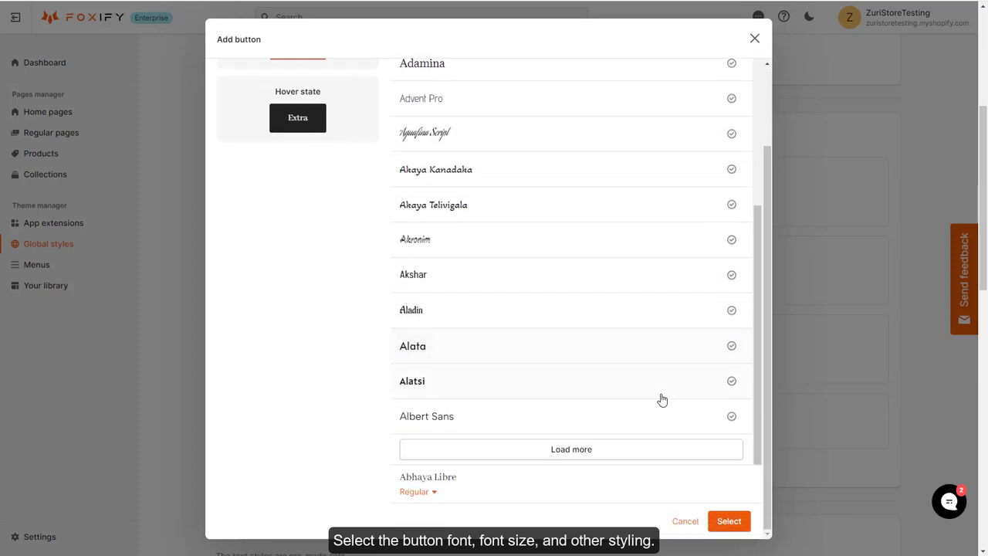
pyautogui.click(730, 522)
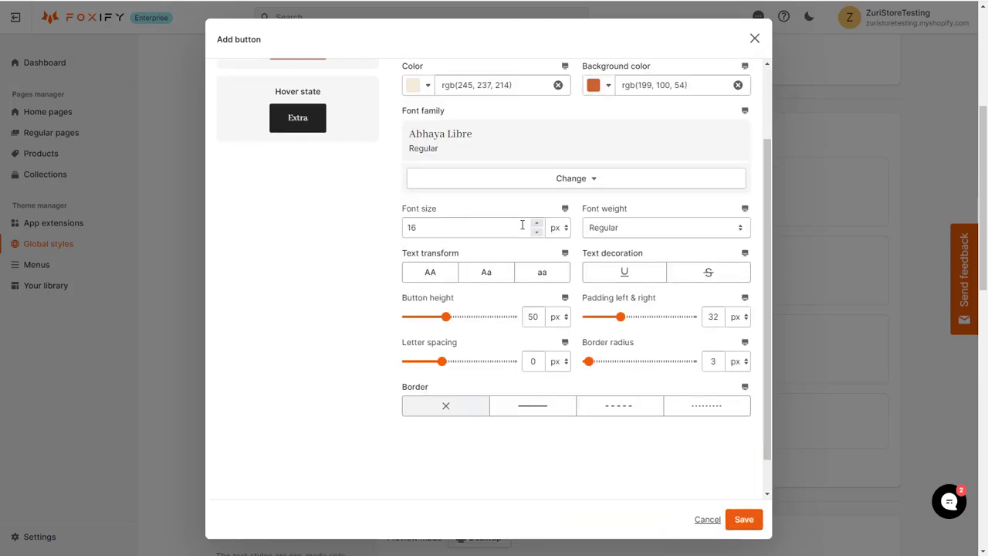
# - Set the Extra button's font size to 19 px and its font weight to Medium
pyautogui.scroll(2, 336, 244)
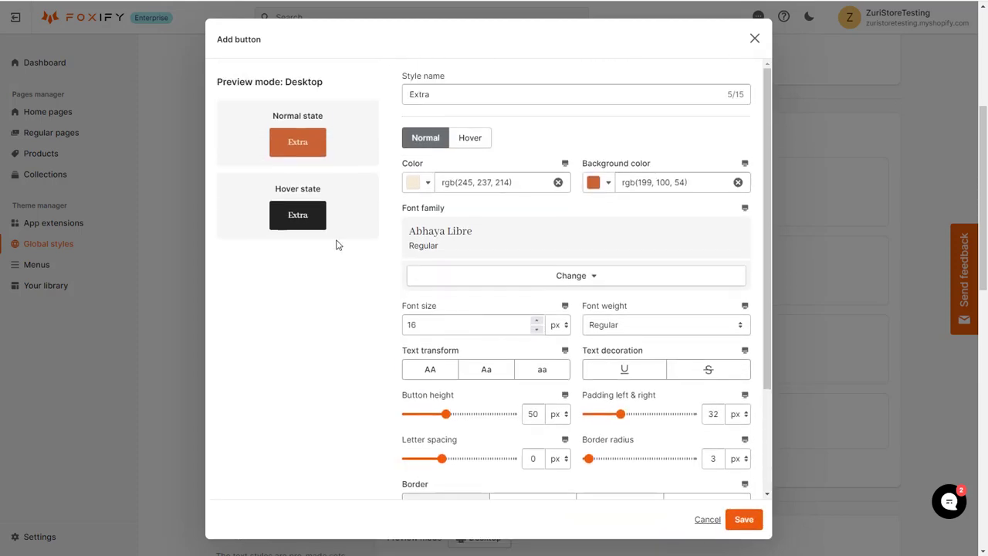
pyautogui.click(538, 321)
pyautogui.click(538, 321)
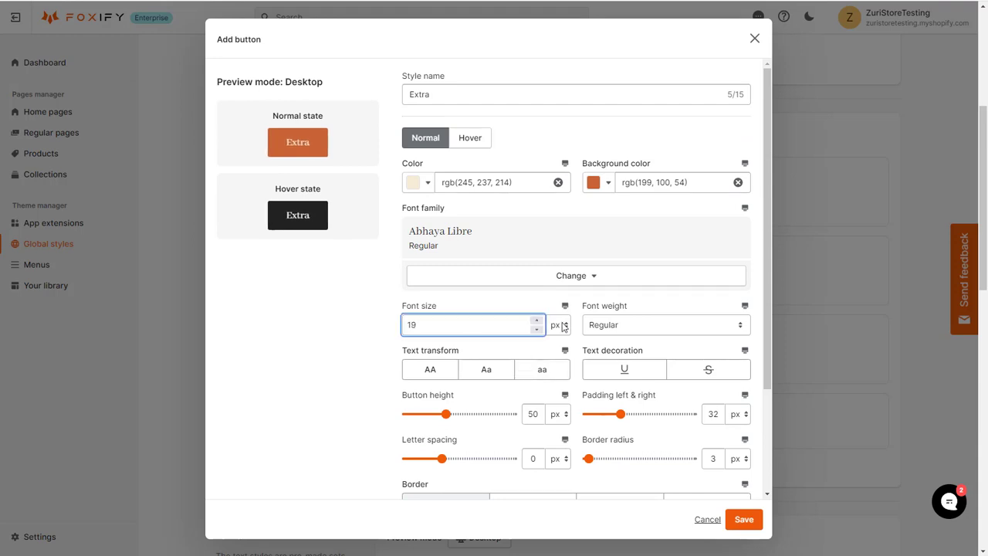
pyautogui.click(621, 327)
pyautogui.click(623, 352)
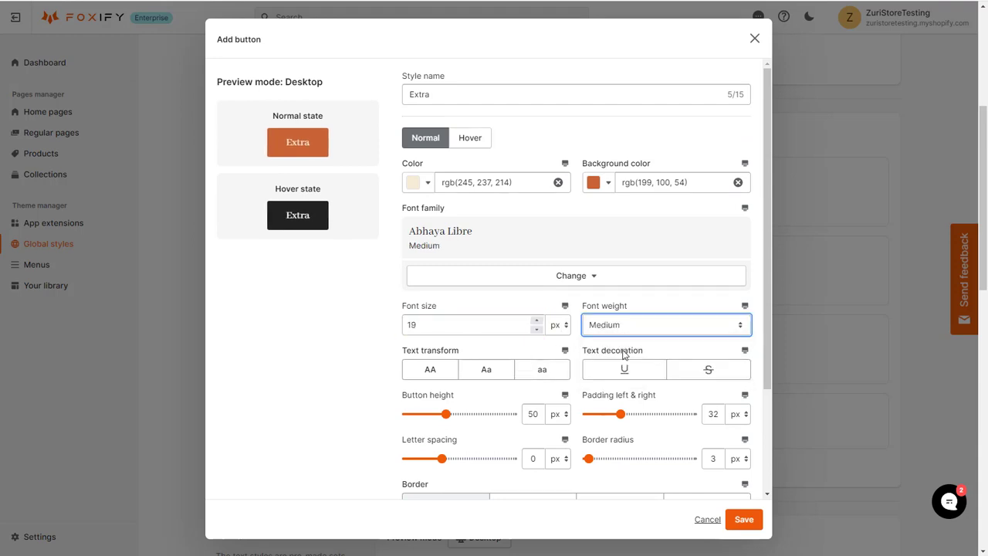
# - Try the uppercase and lowercase text transforms on the Extra button and settle on capitalized (Aa)
pyautogui.click(433, 370)
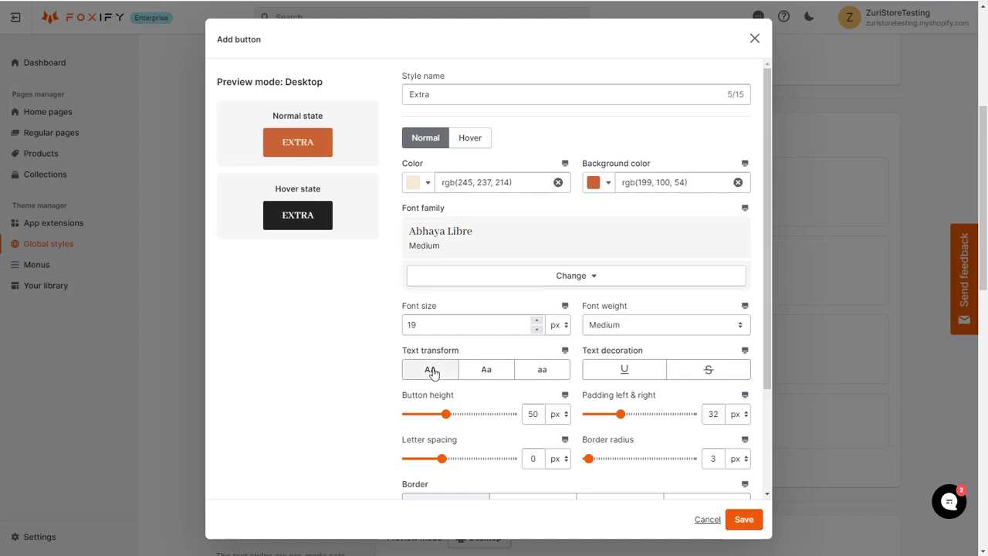
pyautogui.click(484, 376)
pyautogui.click(542, 377)
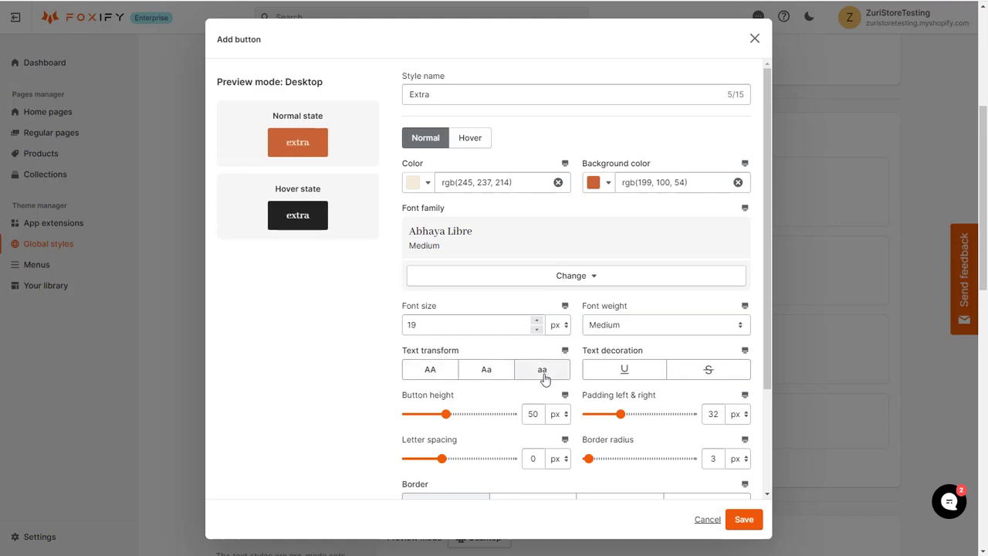
pyautogui.click(497, 380)
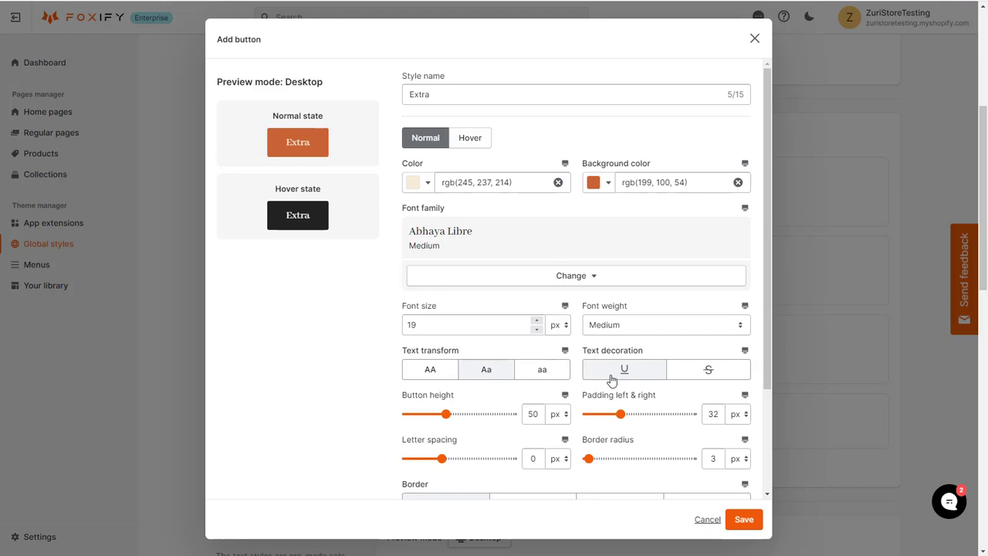
# - Try the strikethrough text decoration on the Extra button's text and remove it again
pyautogui.click(701, 378)
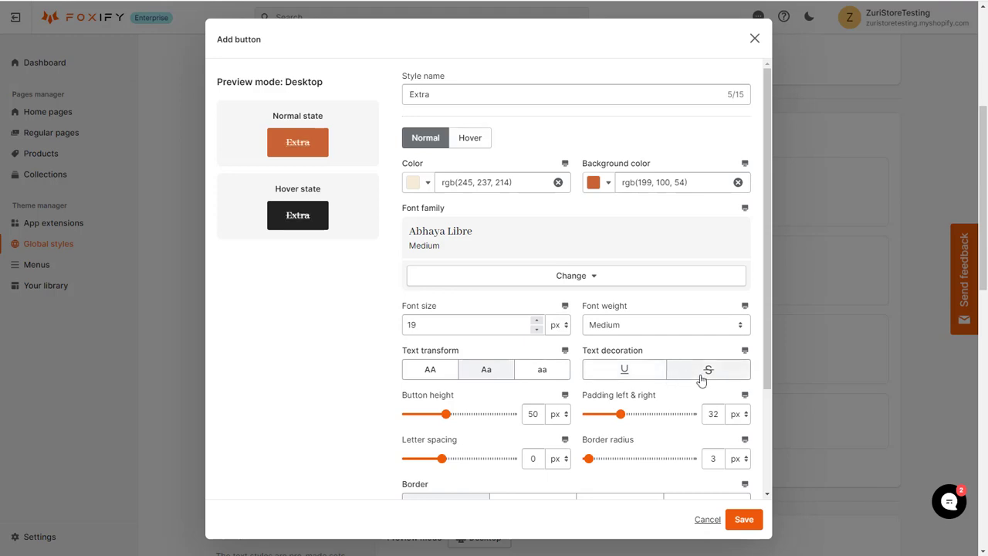
pyautogui.click(702, 379)
pyautogui.scroll(-1, 467, 368)
pyautogui.scroll(1, 447, 402)
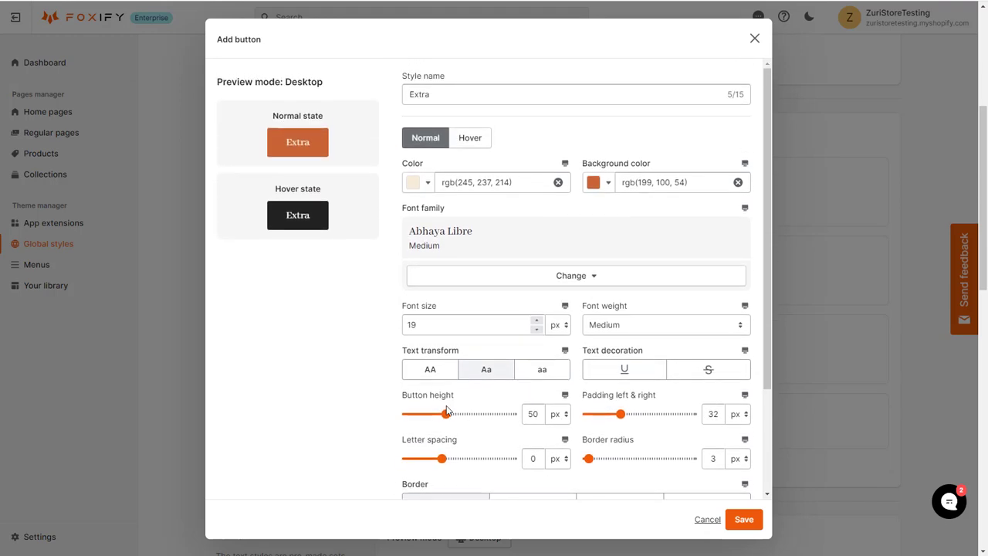
# - Set the Extra button's height to 48 px, left and right padding to 38 px, letter spacing to 0.8 px and border radius to 13 px
pyautogui.moveTo(445, 414)
pyautogui.mouseDown()
pyautogui.moveTo(417, 416)
pyautogui.moveTo(486, 424)
pyautogui.moveTo(442, 414)
pyautogui.mouseUp()
pyautogui.moveTo(620, 414)
pyautogui.mouseDown()
pyautogui.moveTo(564, 417)
pyautogui.moveTo(692, 417)
pyautogui.moveTo(615, 417)
pyautogui.moveTo(624, 416)
pyautogui.mouseUp()
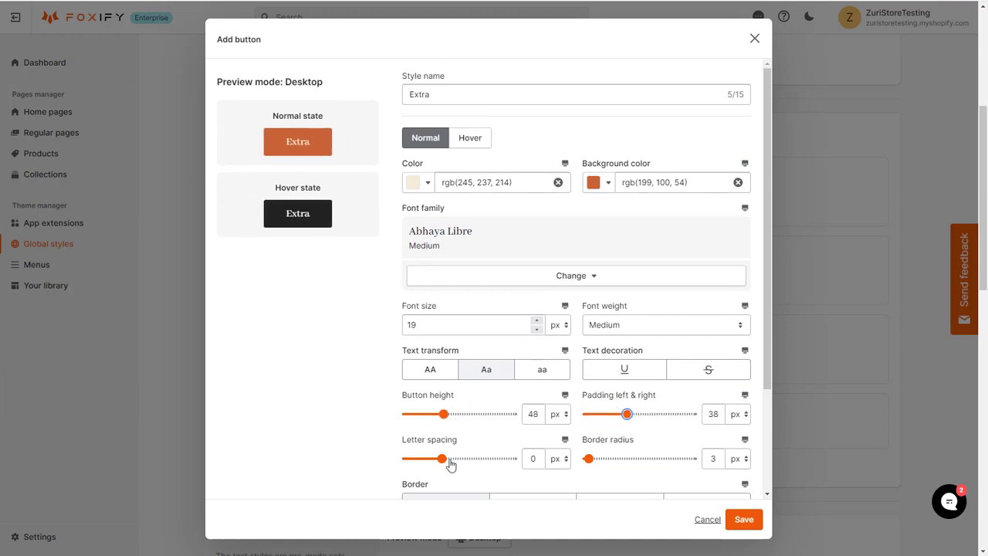
pyautogui.moveTo(441, 458)
pyautogui.mouseDown()
pyautogui.moveTo(409, 459)
pyautogui.moveTo(446, 458)
pyautogui.mouseUp()
pyautogui.moveTo(589, 459)
pyautogui.mouseDown()
pyautogui.moveTo(689, 458)
pyautogui.moveTo(586, 459)
pyautogui.moveTo(601, 465)
pyautogui.mouseUp()
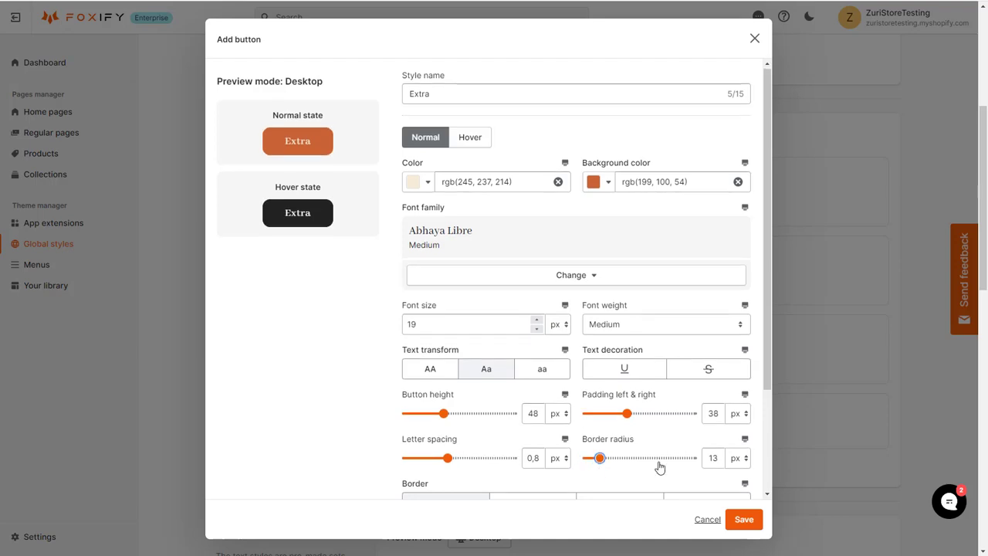
# - Try other border styles on the Extra button and set the border back to none
pyautogui.scroll(-1, 553, 453)
pyautogui.click(552, 453)
pyautogui.scroll(1, 319, 375)
pyautogui.scroll(-2, 507, 375)
pyautogui.scroll(2, 489, 375)
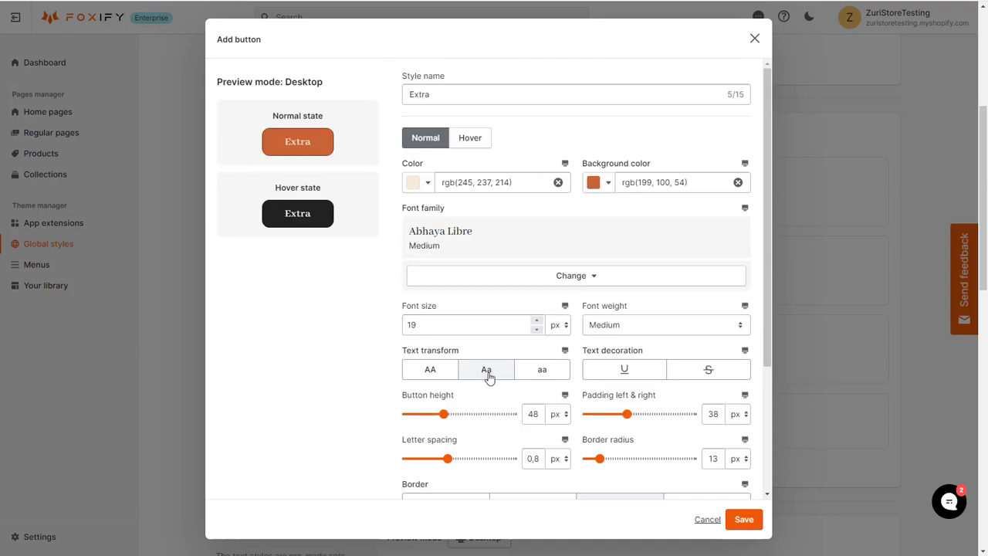
pyautogui.scroll(-2, 515, 375)
pyautogui.scroll(3, 501, 373)
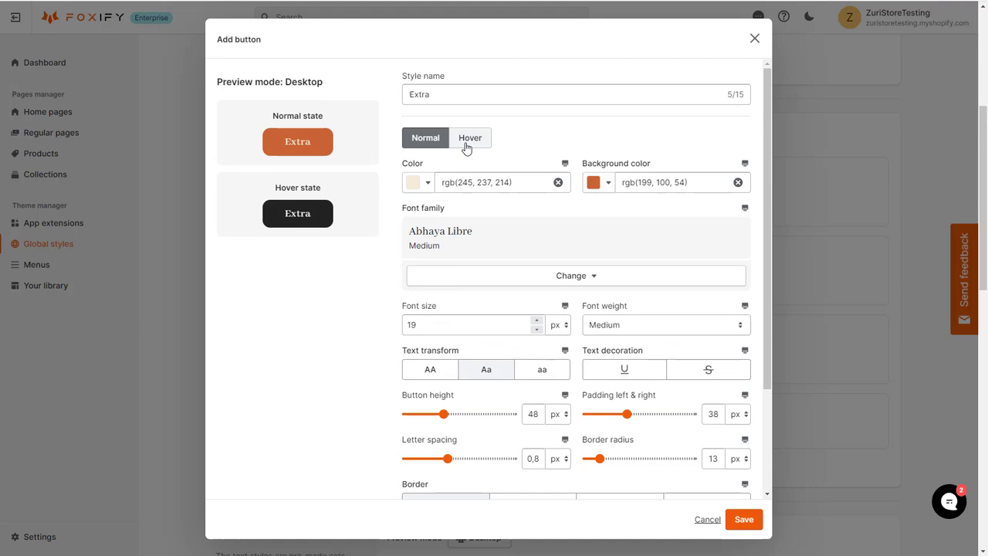
# - Set the Extra button's hover text color to Body text (#222222) and hover background to Background 1, and save the new style
pyautogui.click(468, 137)
pyautogui.click(428, 255)
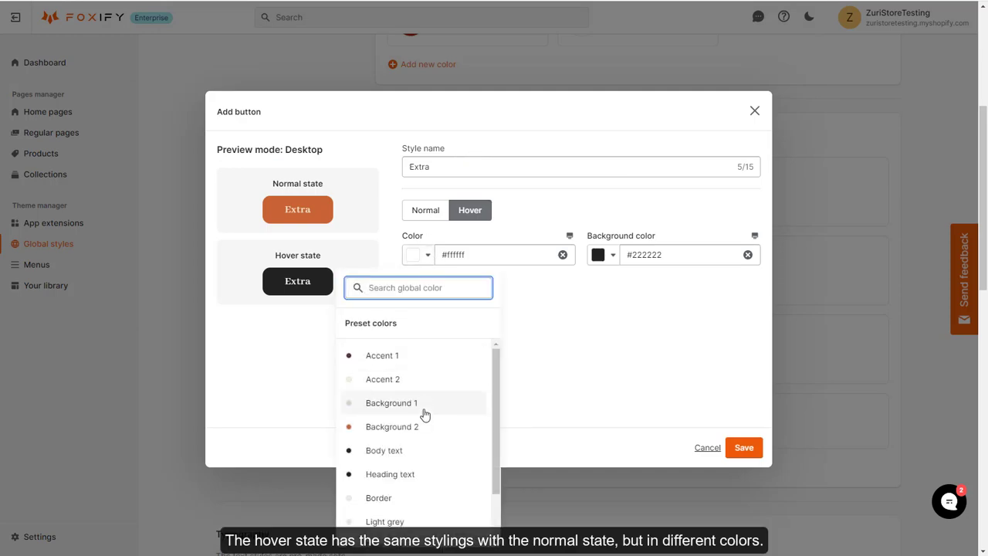
pyautogui.click(423, 450)
pyautogui.click(608, 264)
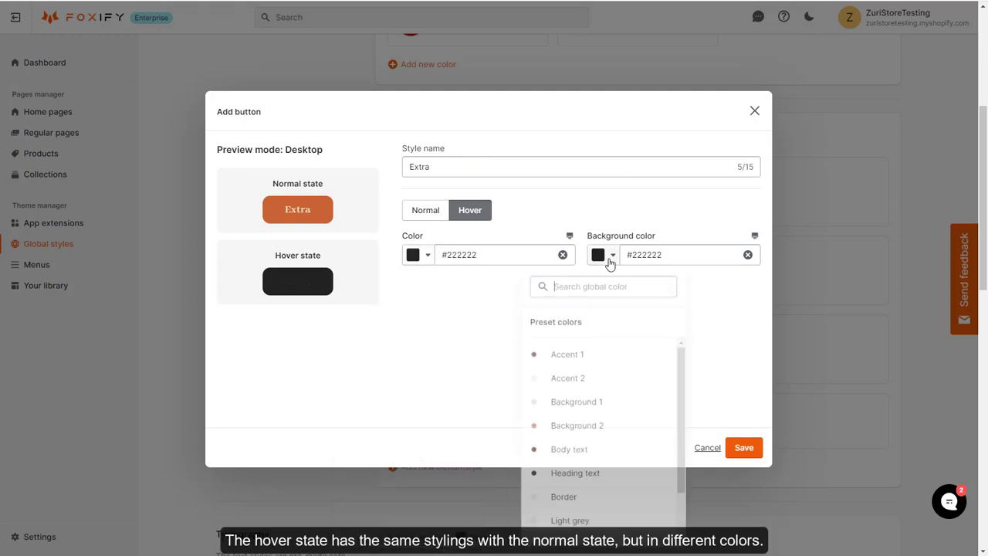
pyautogui.click(614, 411)
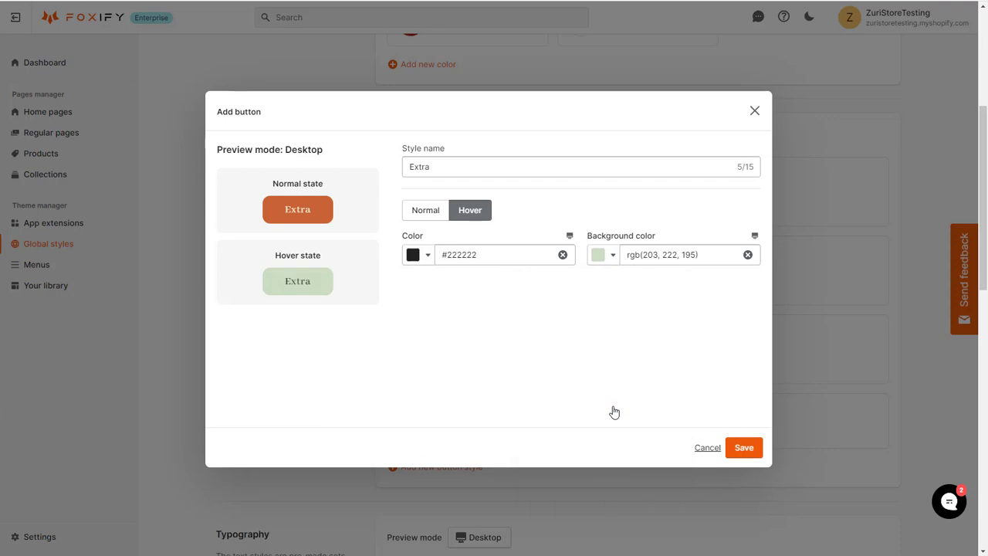
pyautogui.click(741, 451)
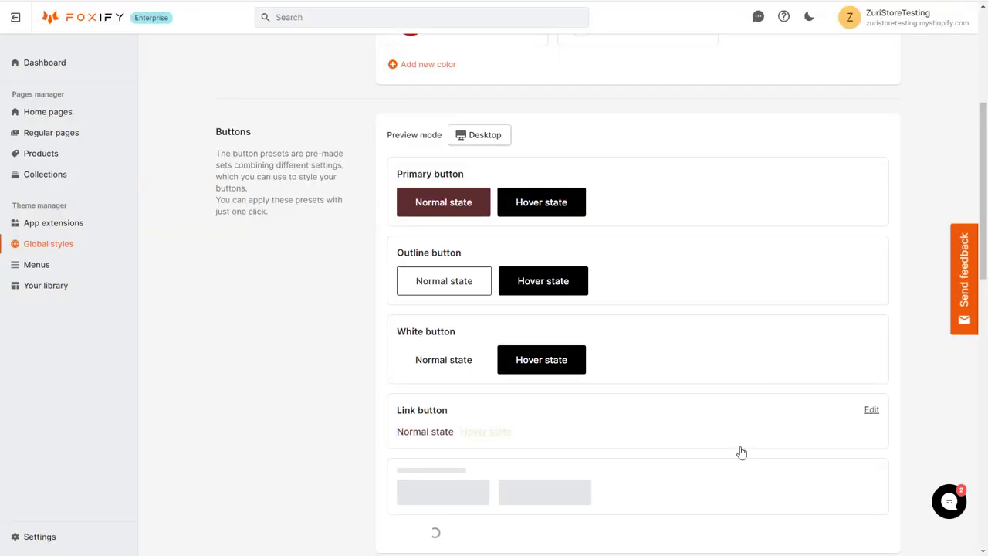
# - Open the Extra button style for editing and switch its settings to the Mobile device
pyautogui.scroll(-2, 737, 451)
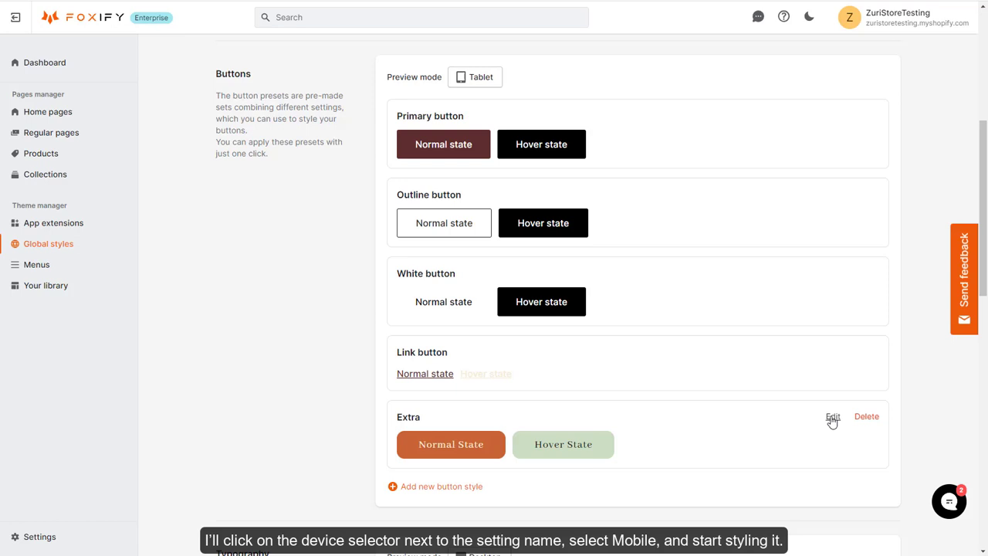
pyautogui.click(830, 419)
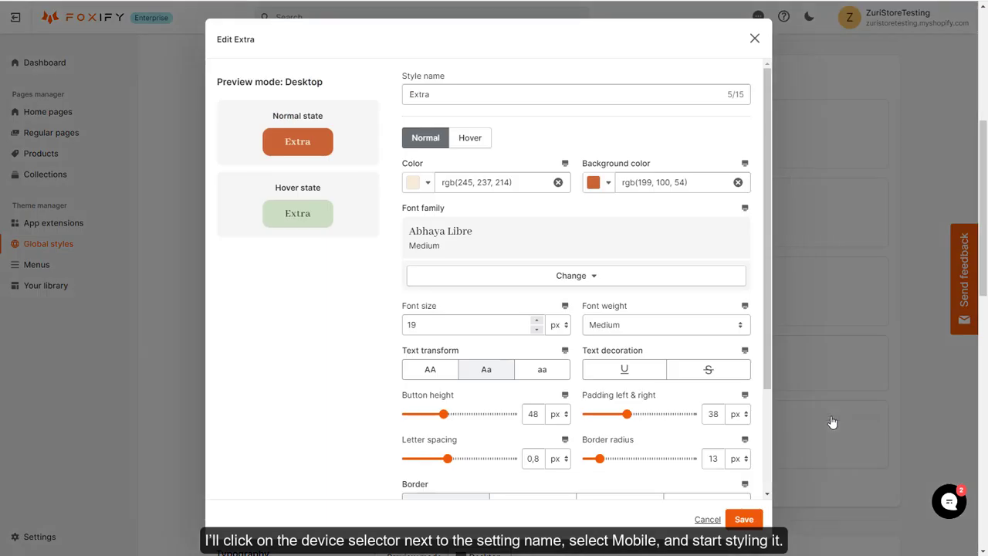
pyautogui.click(566, 165)
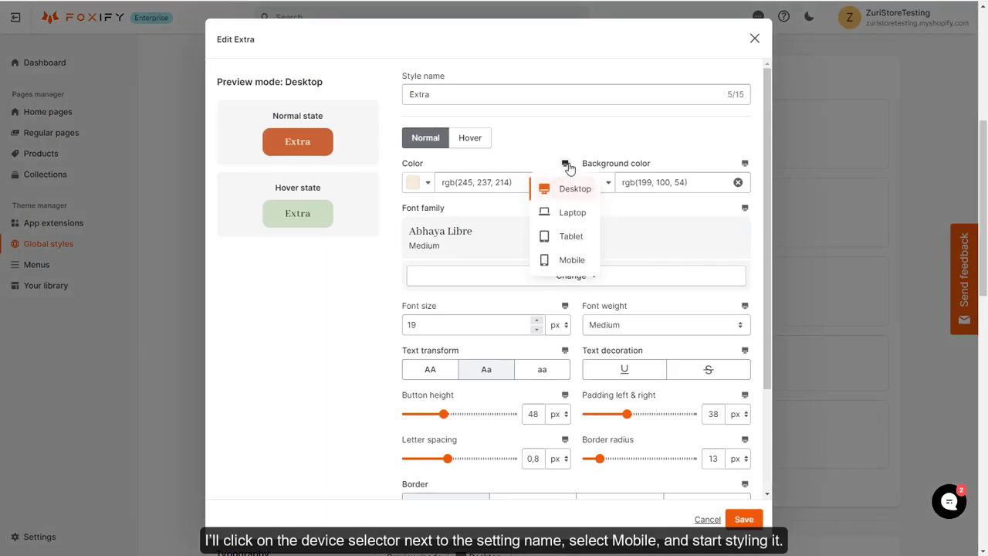
pyautogui.click(571, 260)
# - Set the Extra button's normal-state mobile text color to rgb(203, 222, 195) and its background color to #b62814
pyautogui.click(421, 183)
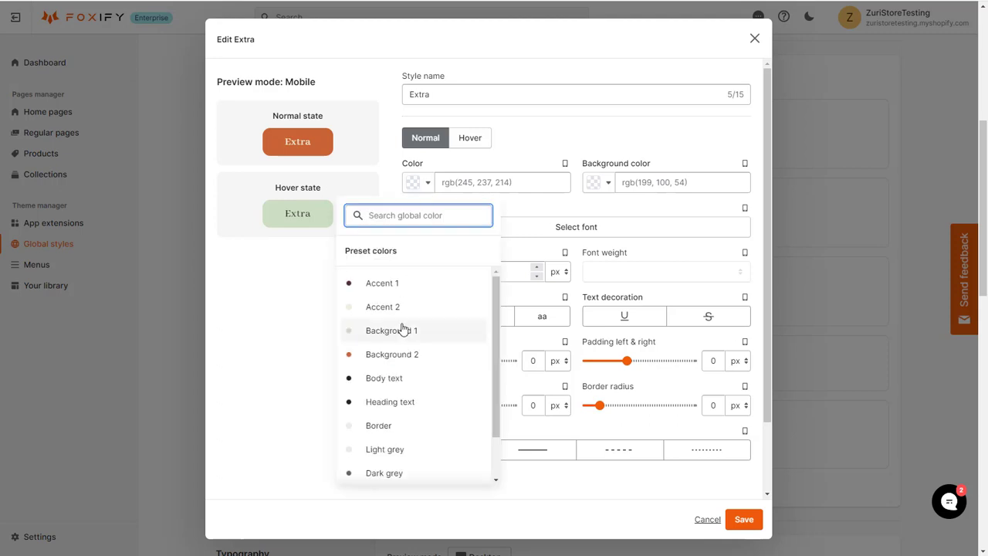
pyautogui.click(396, 353)
pyautogui.click(606, 185)
pyautogui.scroll(-2, 594, 347)
pyautogui.click(586, 444)
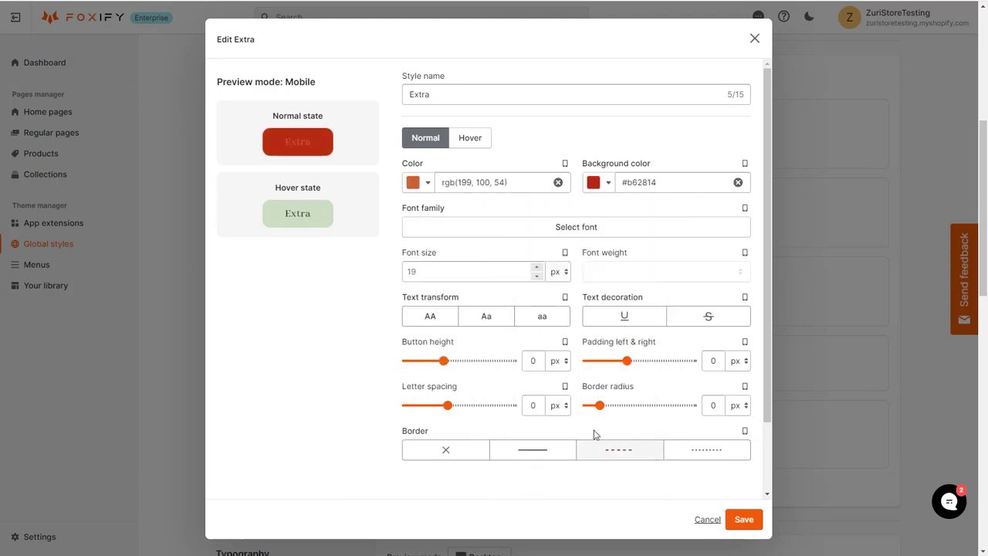
pyautogui.click(421, 183)
pyautogui.click(451, 283)
# - Set the Extra button's mobile font size to 32 px and save the style
pyautogui.scroll(-1, 540, 266)
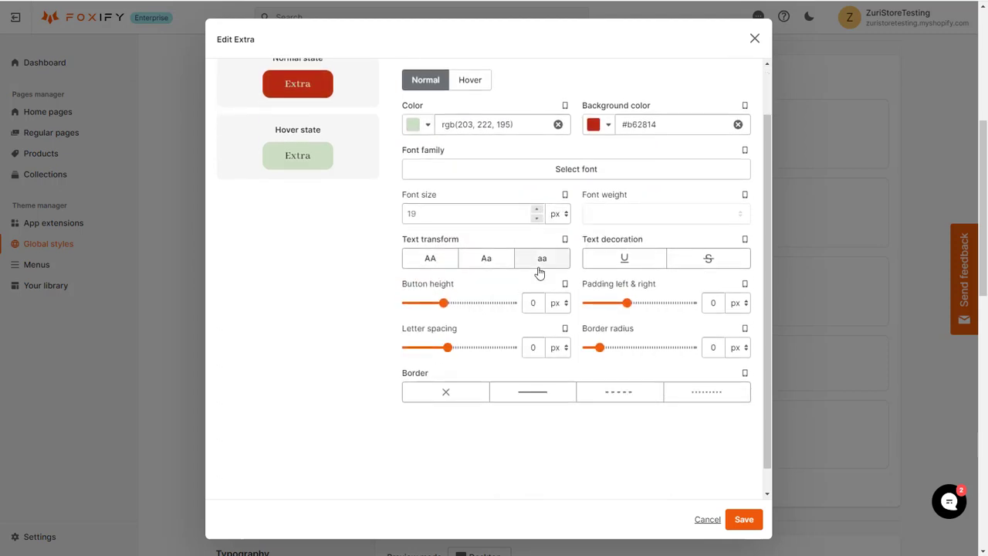
pyautogui.click(531, 214)
pyautogui.write('3')
pyautogui.click(455, 266)
pyautogui.scroll(1, 326, 286)
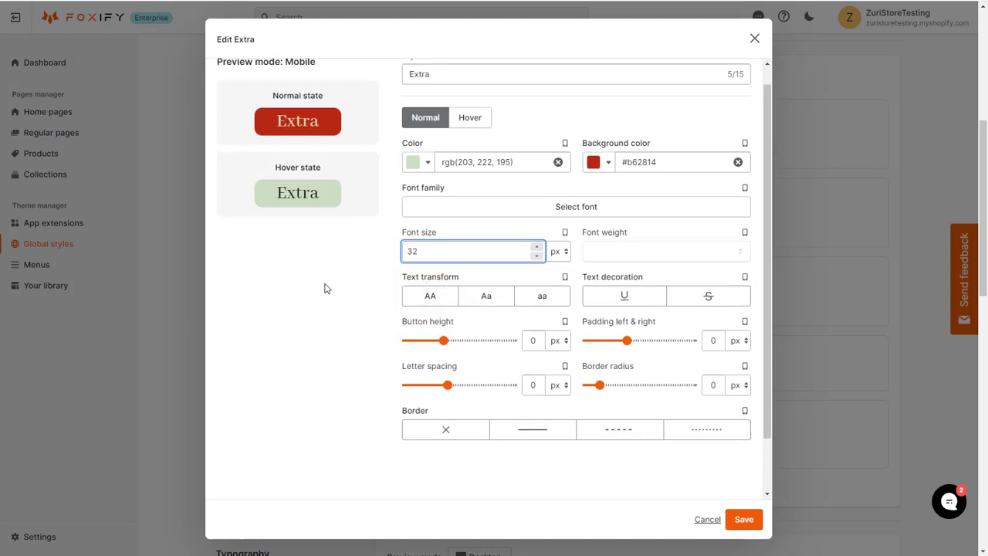
pyautogui.click(731, 519)
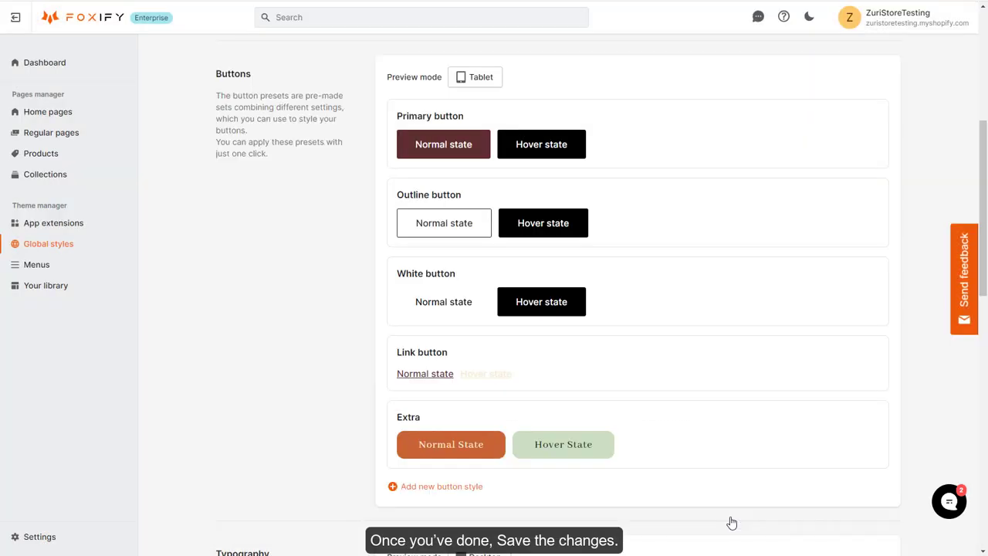
# - Preview the button presets on Mobile, Desktop, Laptop and Tablet, ending on Mobile
pyautogui.click(485, 82)
pyautogui.click(483, 177)
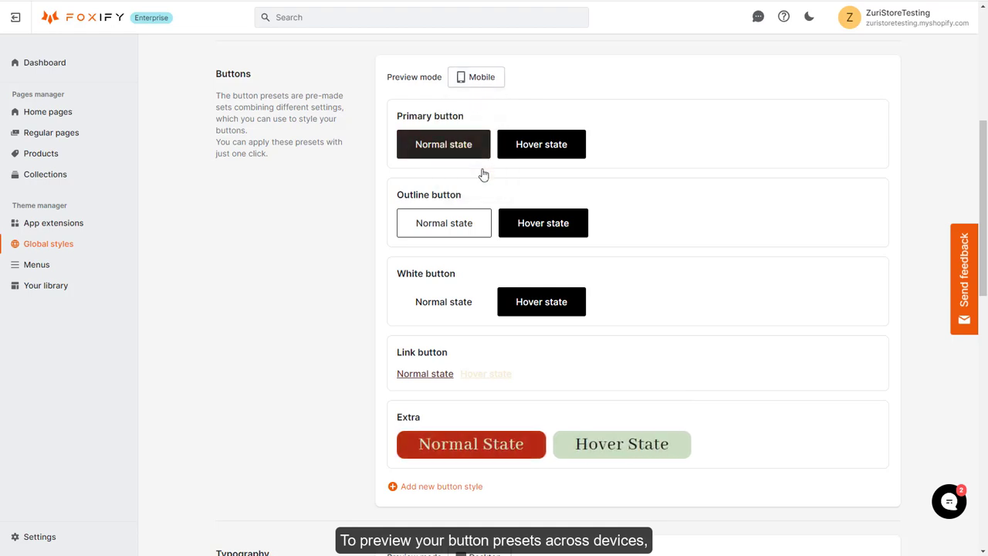
pyautogui.click(486, 87)
pyautogui.click(487, 106)
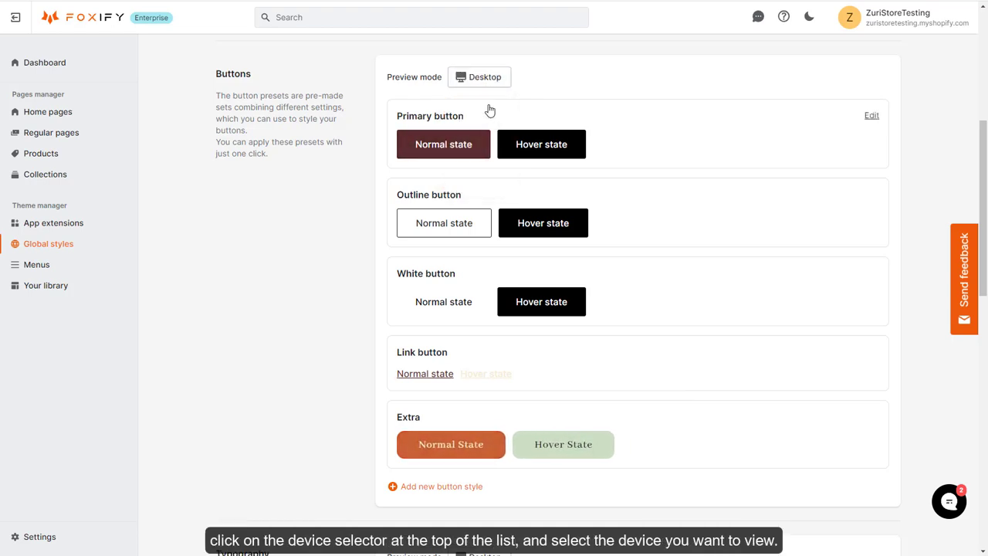
pyautogui.click(488, 85)
pyautogui.click(483, 130)
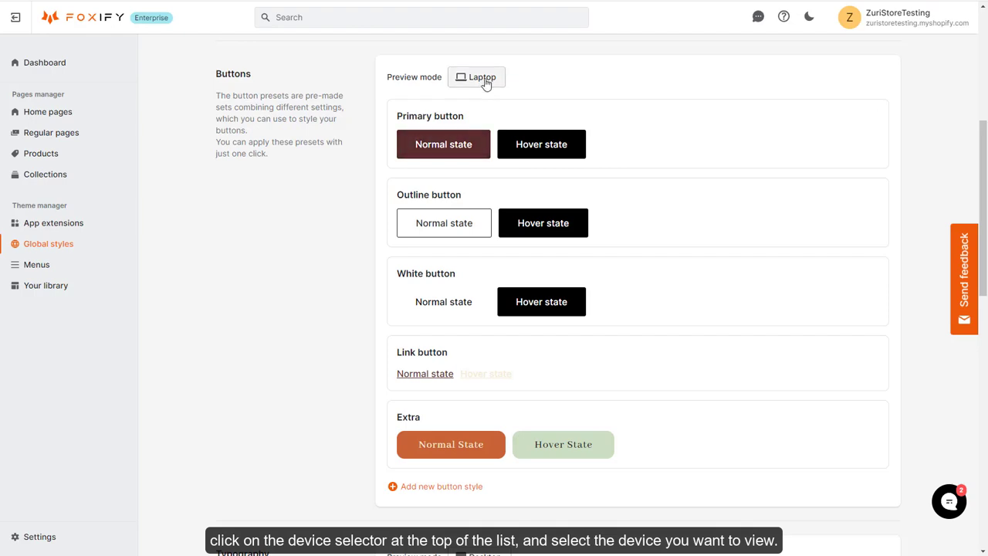
pyautogui.click(486, 79)
pyautogui.click(480, 156)
pyautogui.click(480, 81)
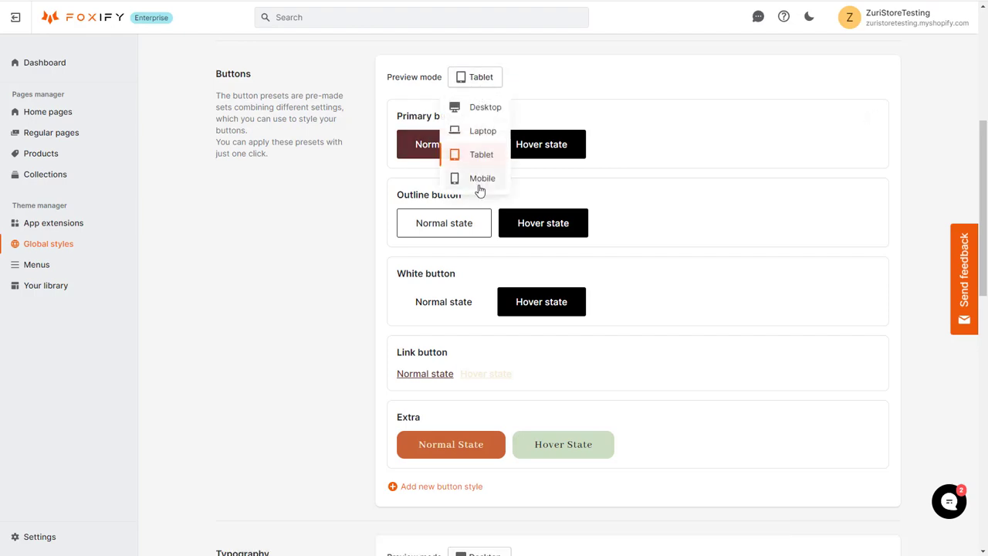
pyautogui.click(481, 179)
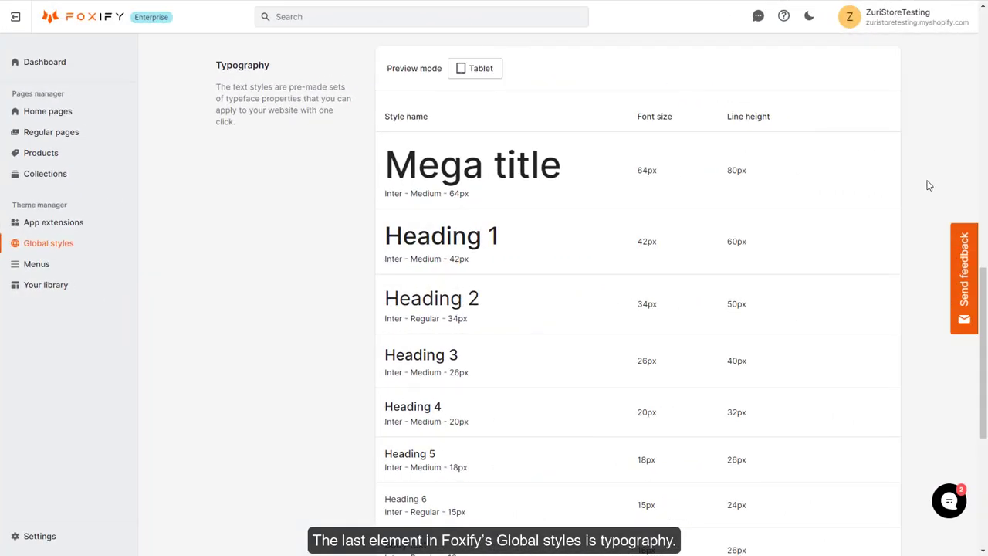
# - Look through the typography text styles, open Heading 1 for editing, and save it without changing its settings
pyautogui.scroll(-4, 929, 185)
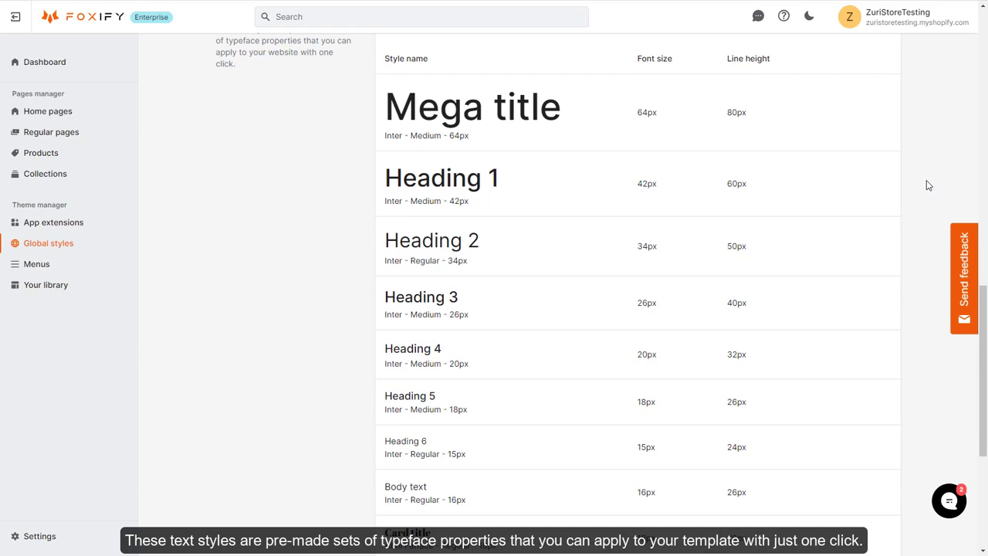
pyautogui.scroll(-1, 928, 185)
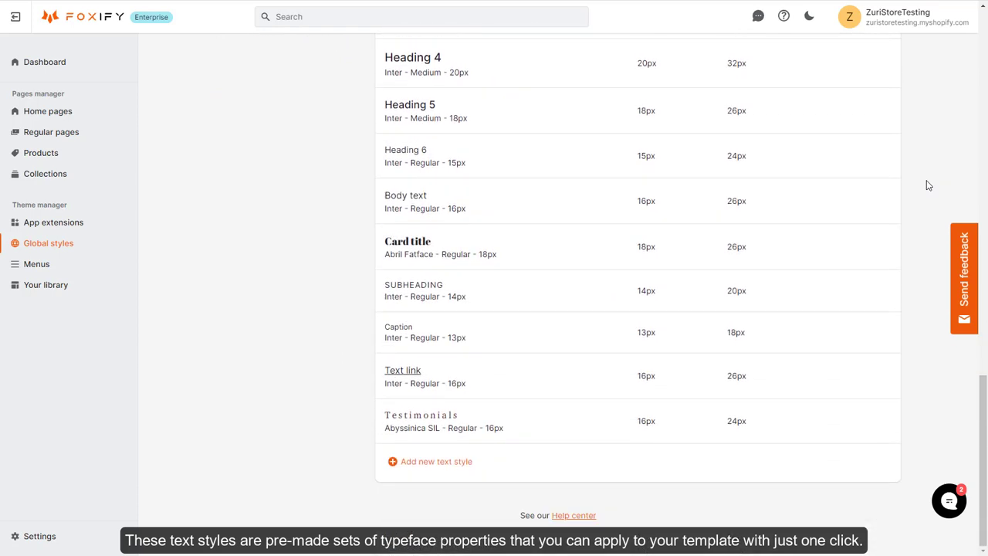
pyautogui.scroll(6, 929, 185)
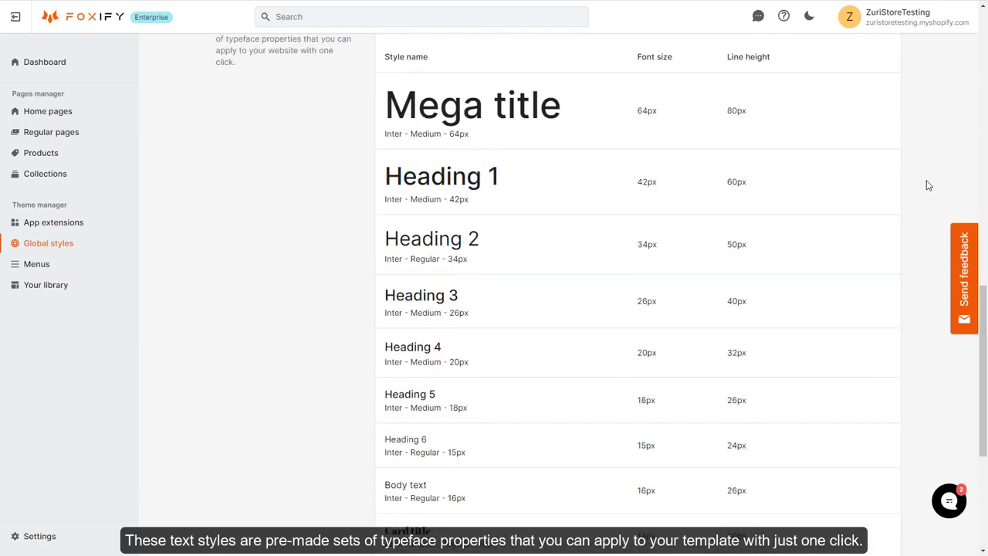
pyautogui.scroll(-1, 929, 185)
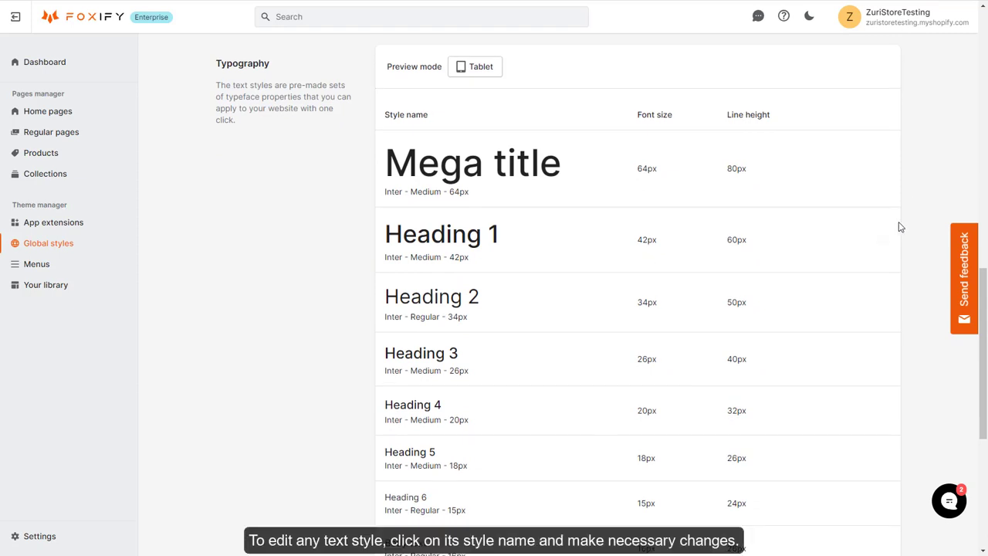
pyautogui.click(883, 240)
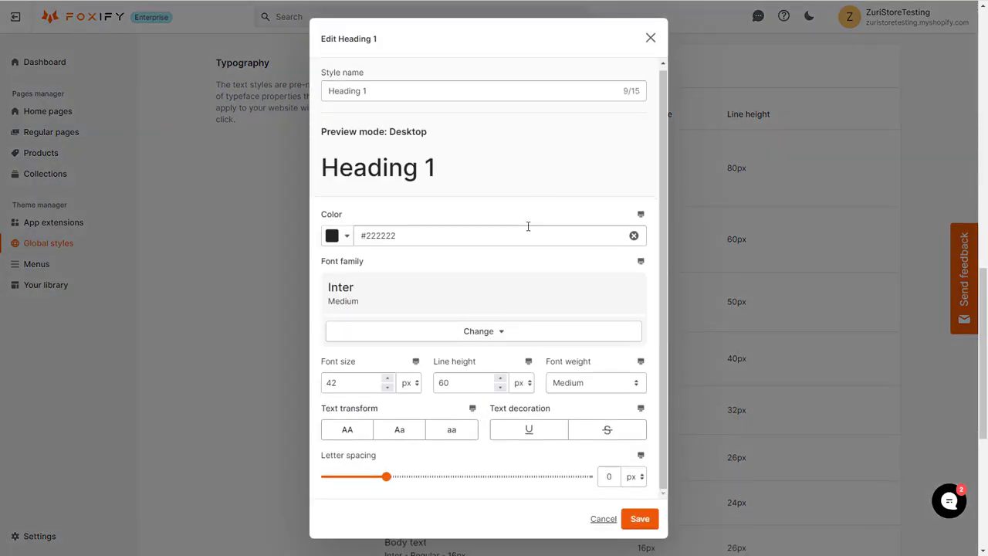
pyautogui.scroll(-2, 524, 301)
pyautogui.click(639, 517)
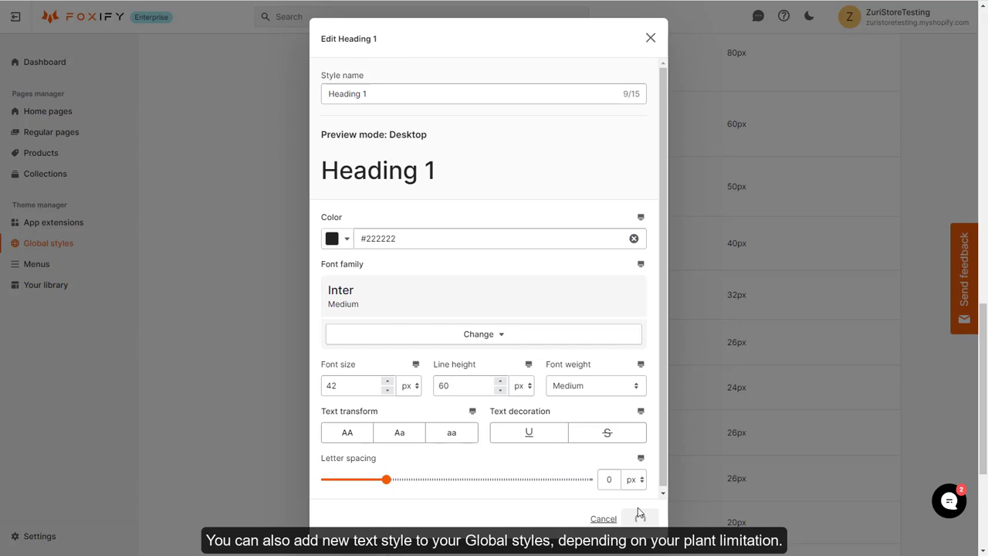
# - Open the form for adding a new text style to the typography list
pyautogui.scroll(-5, 723, 468)
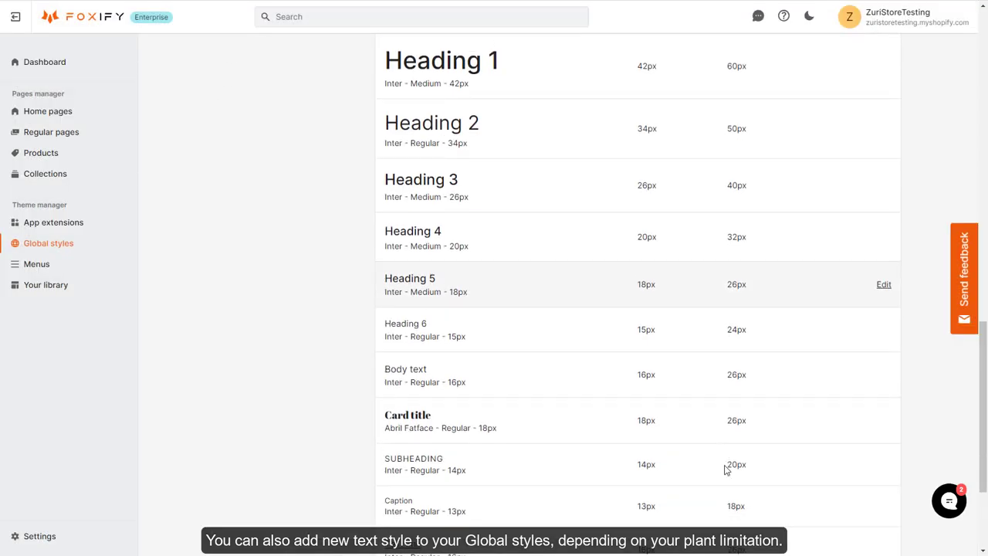
pyautogui.click(436, 462)
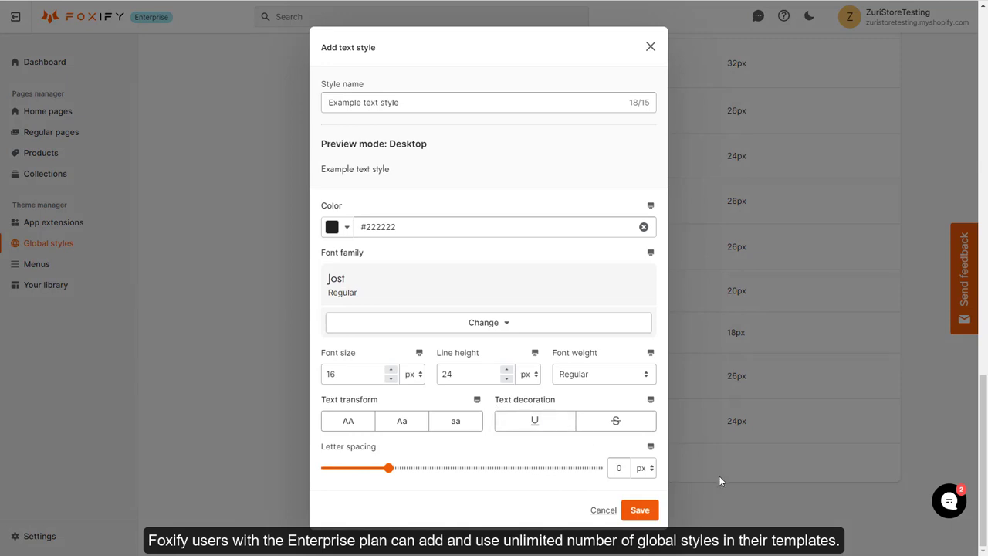
pyautogui.click(719, 480)
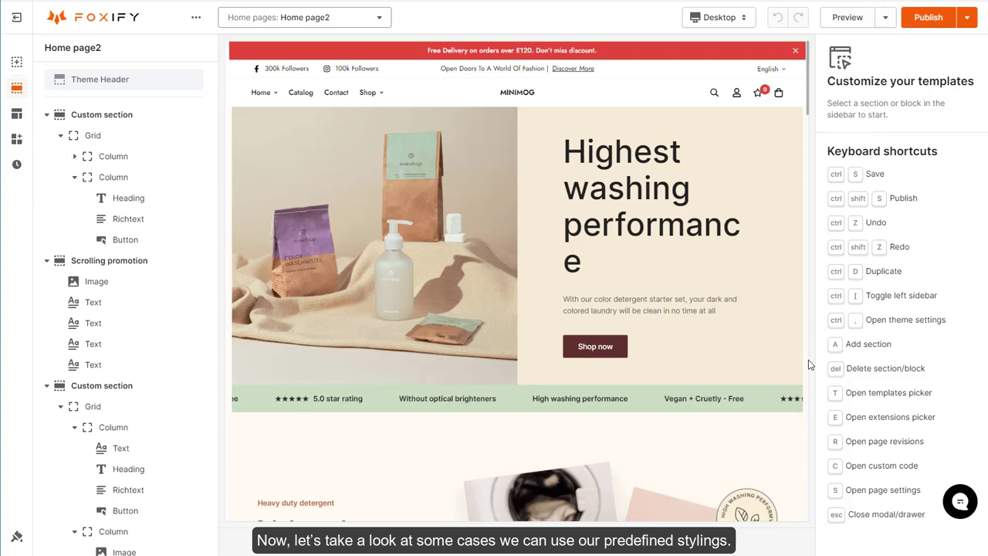
# - In the Home page2 page editor, apply the Testimonials text style to the "Highest washing performance" heading
pyautogui.scroll(-3, 809, 365)
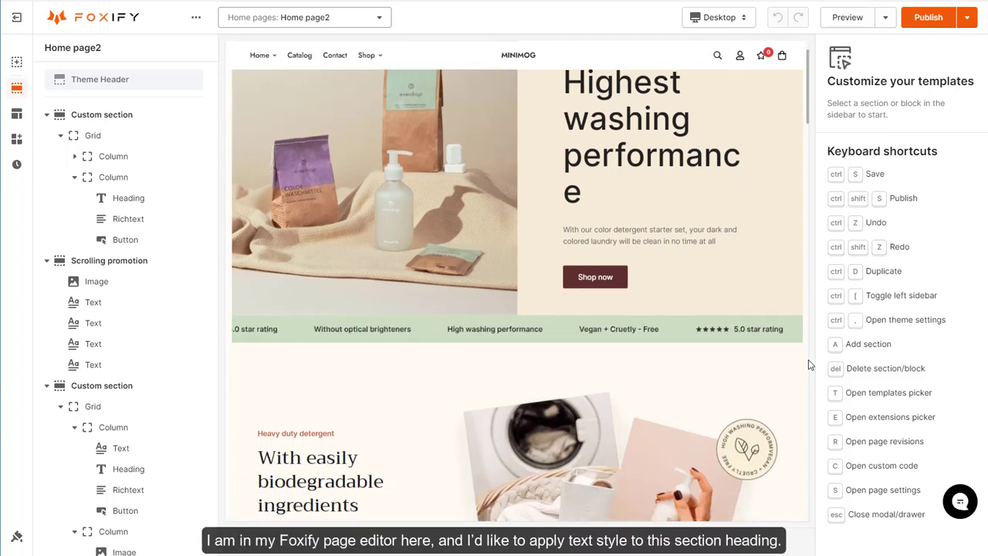
pyautogui.scroll(-2, 808, 364)
pyautogui.scroll(5, 809, 364)
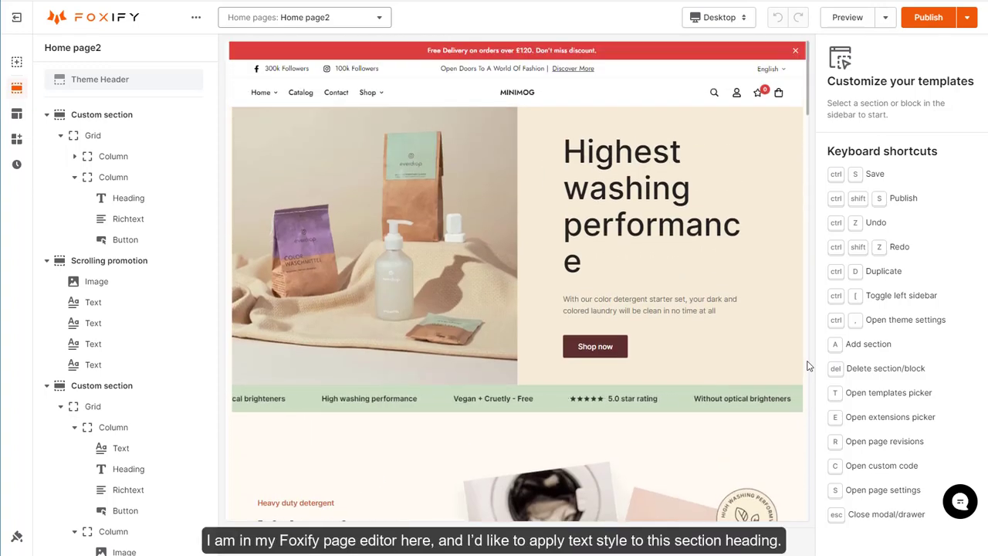
pyautogui.click(673, 231)
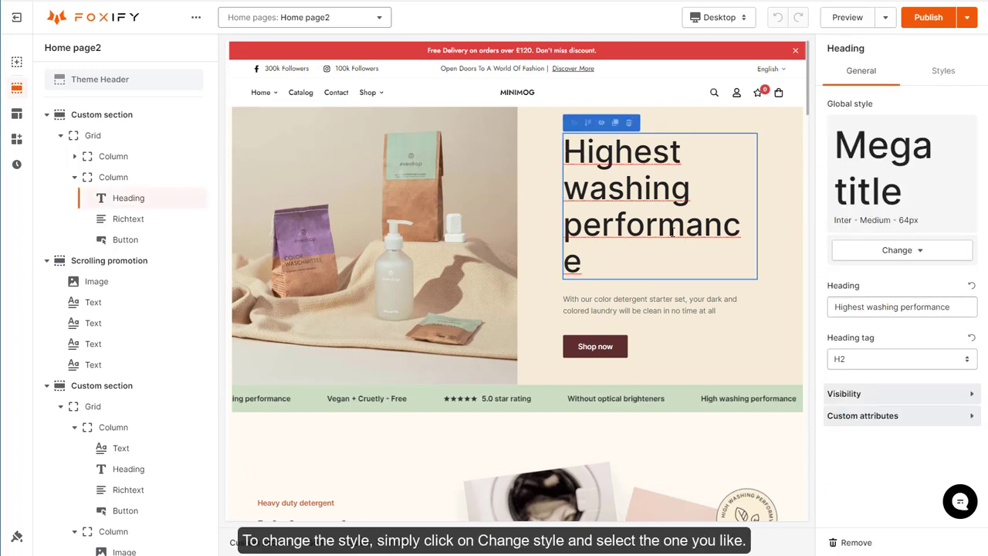
pyautogui.click(902, 254)
pyautogui.click(877, 281)
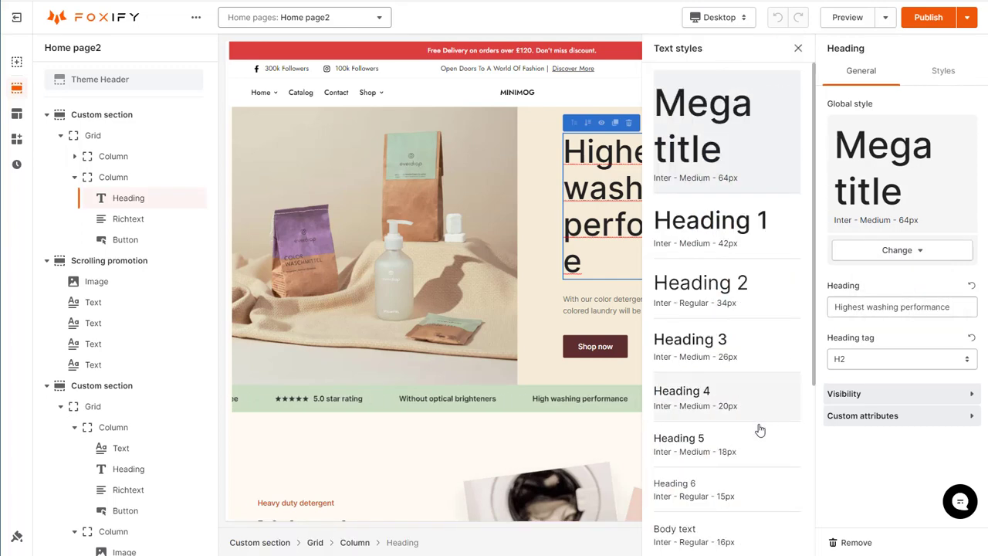
pyautogui.scroll(-5, 760, 430)
pyautogui.click(757, 498)
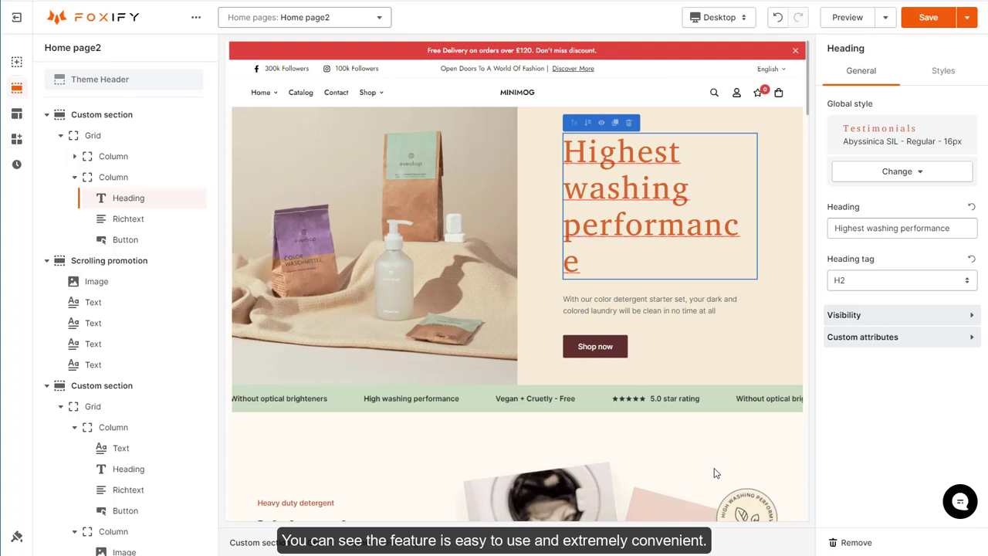
# - Apply the Extra global button style to the "Shop now" button below the "Highest washing performance" heading and save the page
pyautogui.click(592, 346)
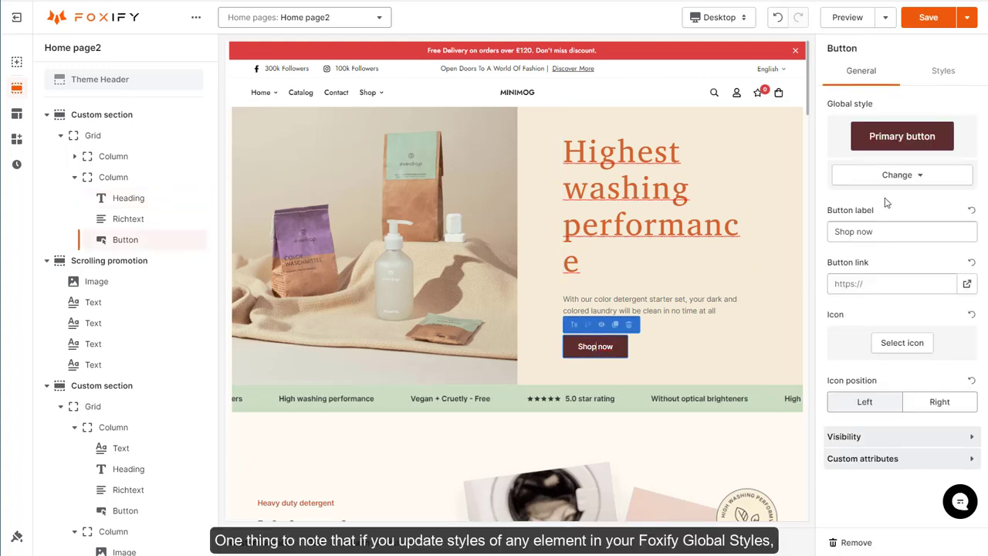
pyautogui.click(900, 175)
pyautogui.click(871, 202)
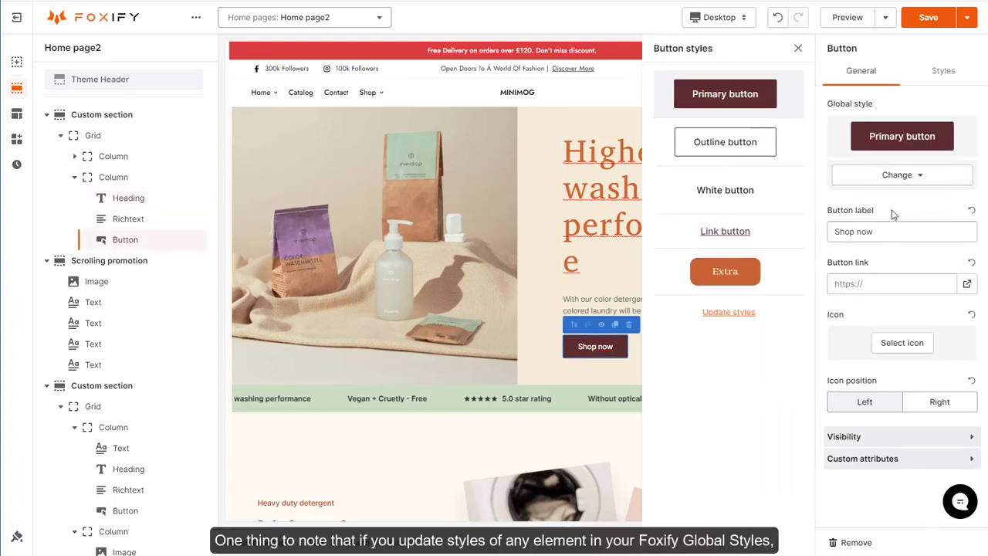
pyautogui.click(780, 282)
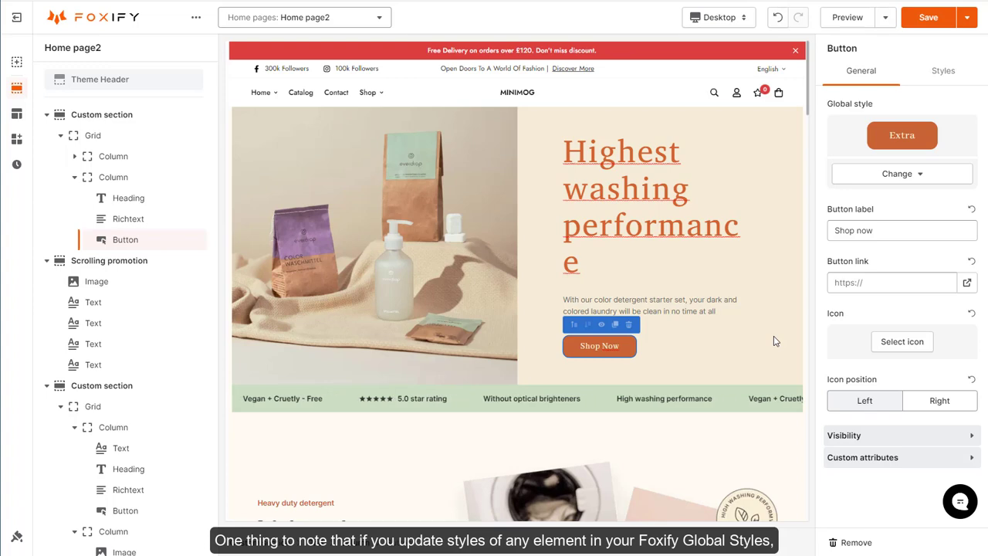
pyautogui.scroll(-2, 775, 341)
pyautogui.scroll(-2, 775, 342)
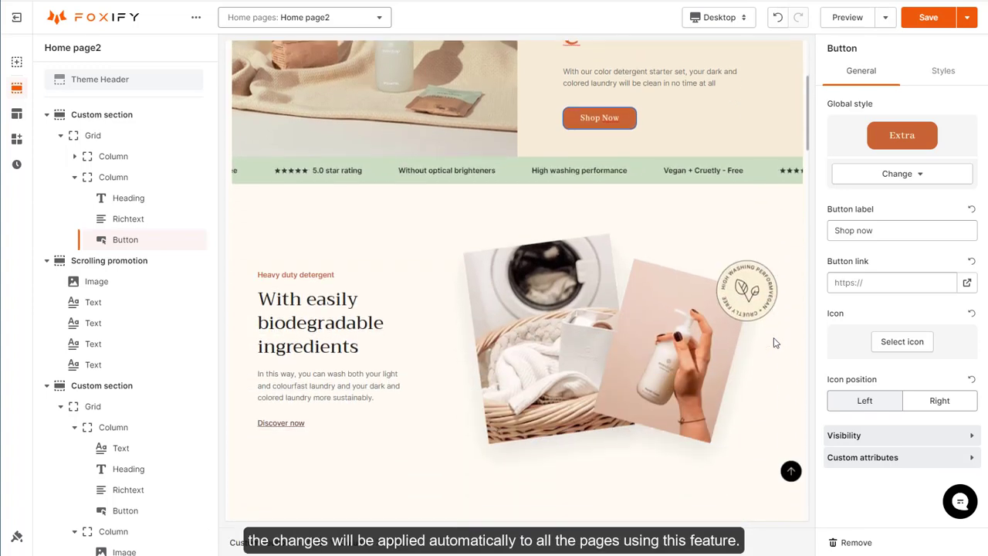
pyautogui.scroll(3, 775, 342)
pyautogui.scroll(2, 775, 345)
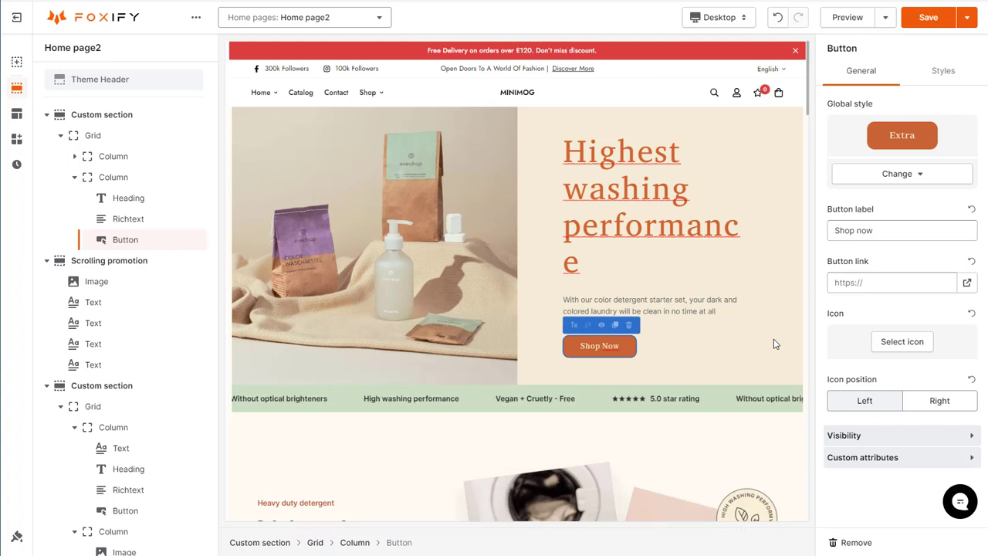
pyautogui.click(692, 225)
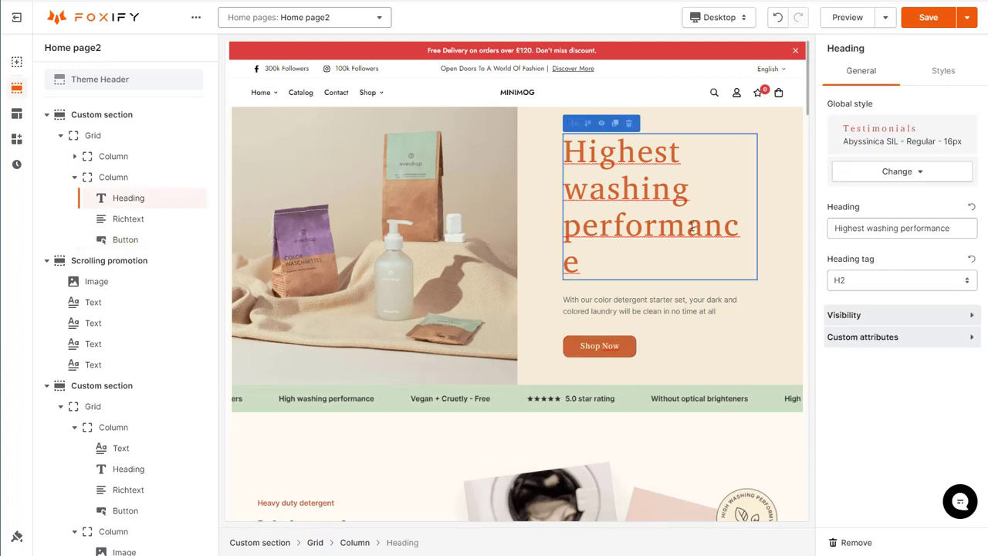
pyautogui.click(929, 17)
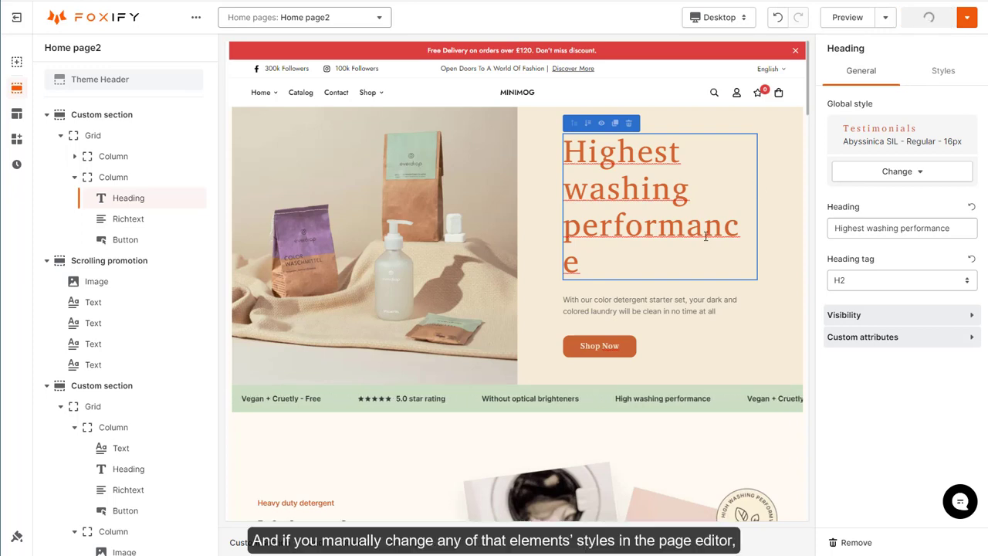
# - Override the "Highest washing performance" heading's font with Trirong Regular and save the page
pyautogui.click(942, 81)
pyautogui.click(898, 157)
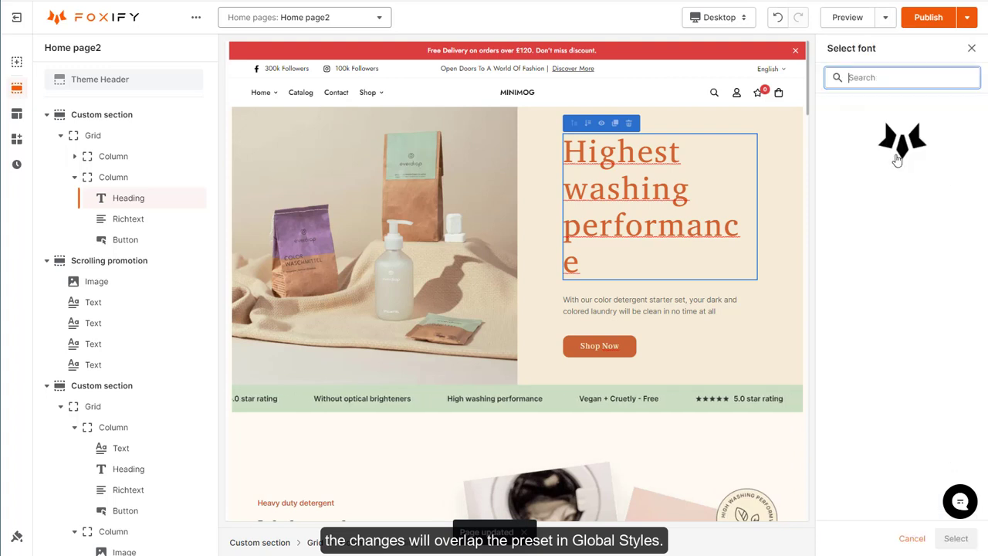
pyautogui.write('t')
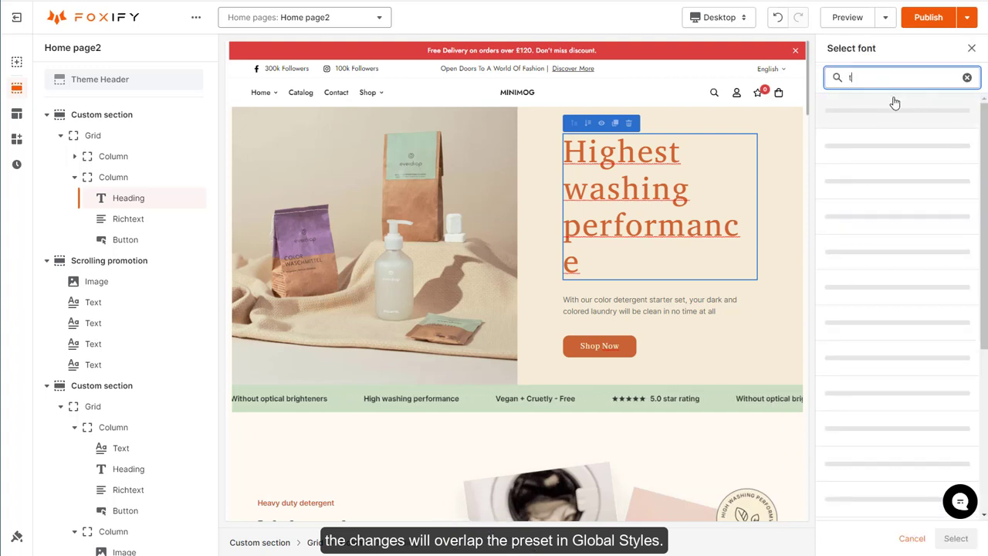
pyautogui.write('ri')
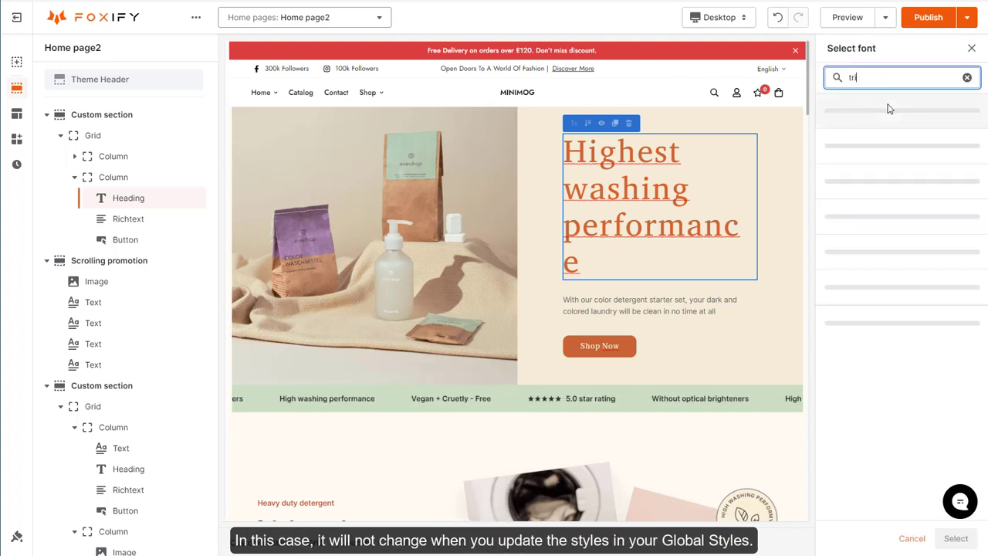
pyautogui.click(882, 293)
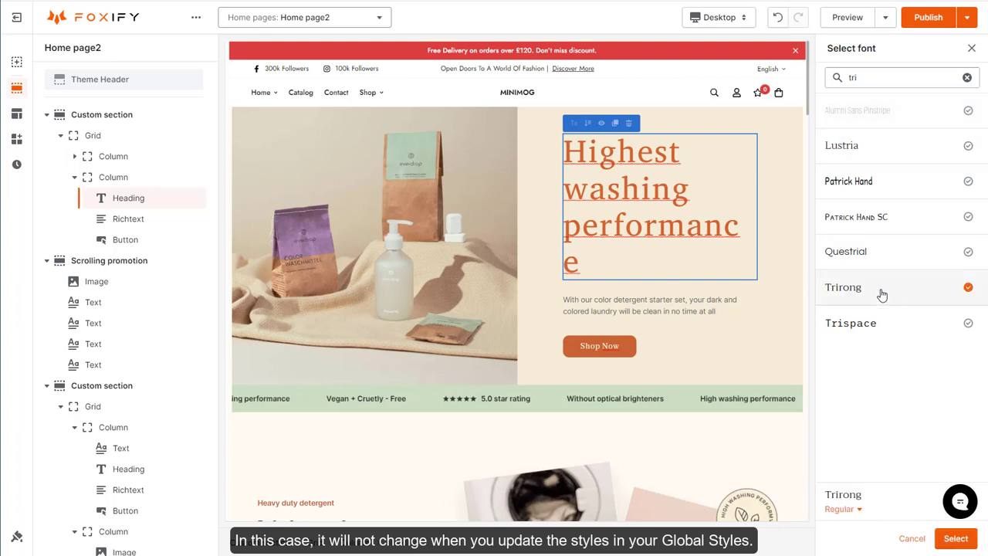
pyautogui.click(956, 538)
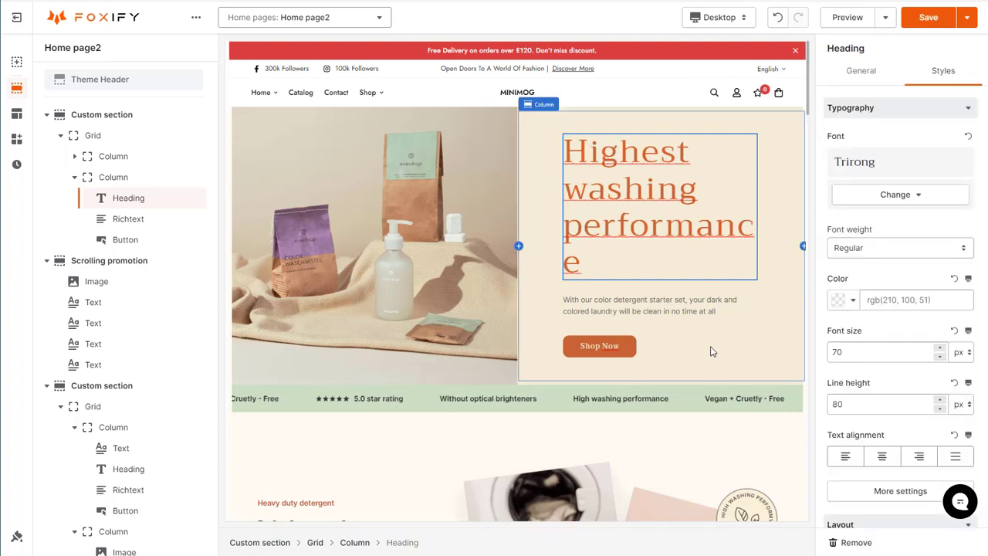
pyautogui.click(928, 23)
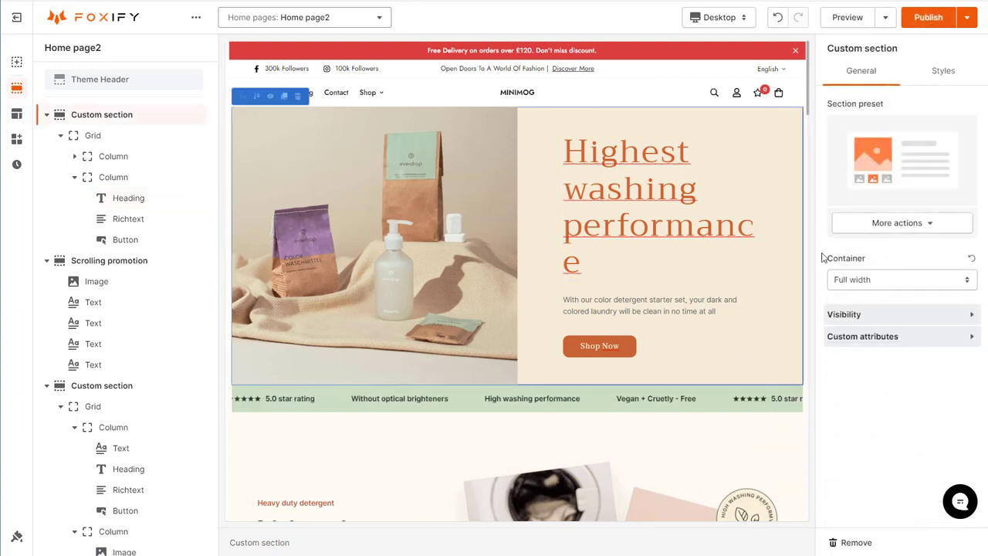
# - Open the global color settings through the text color options of the custom section containing the "Highest washing performance" heading
pyautogui.click(943, 71)
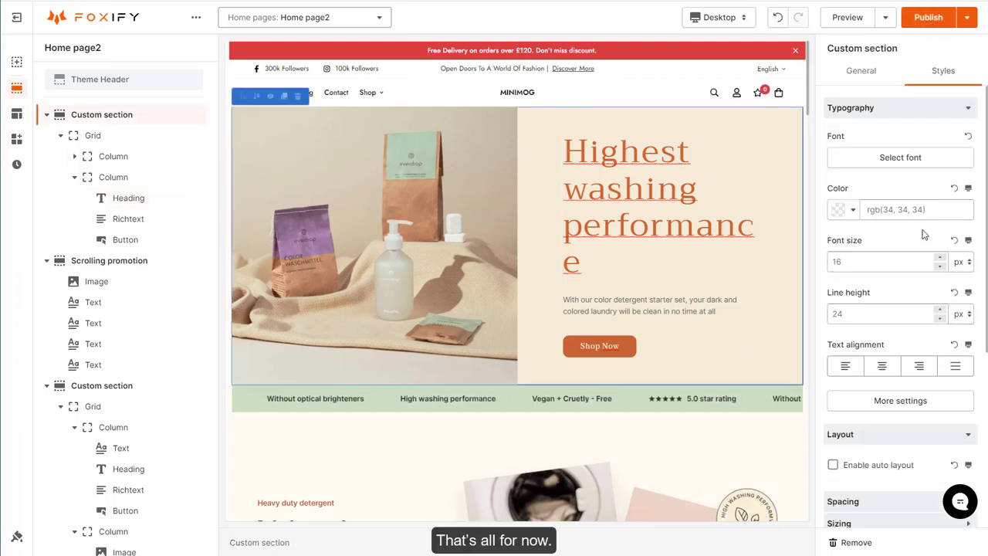
pyautogui.click(852, 210)
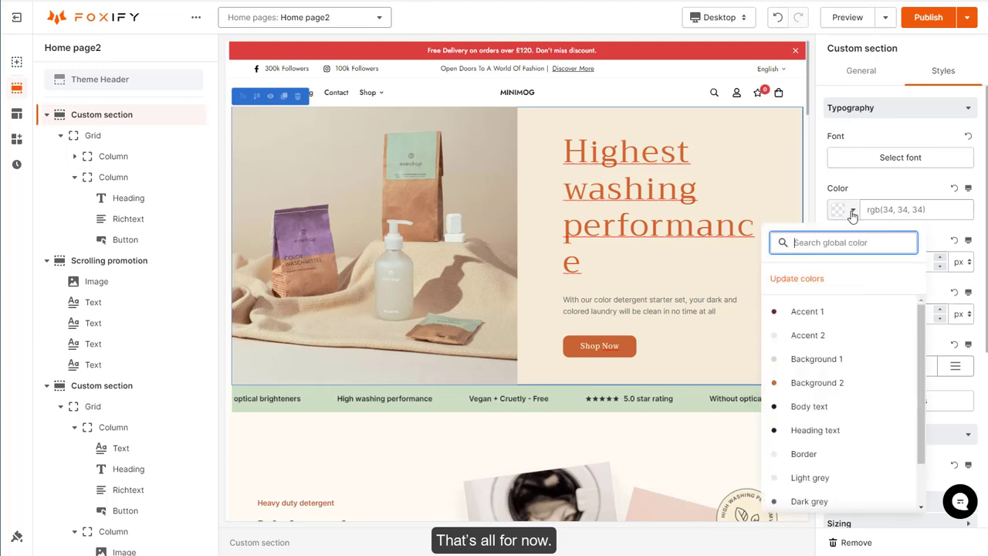
pyautogui.scroll(-1, 814, 365)
pyautogui.scroll(1, 812, 363)
pyautogui.click(816, 281)
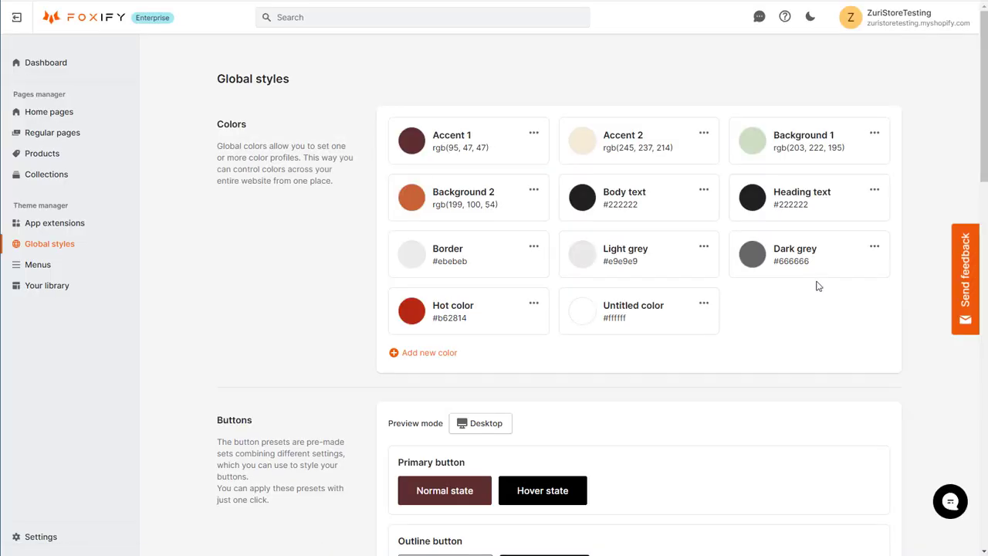
# - Look through the color, button and typography presets on the Global styles page, ending at the colors
pyautogui.scroll(-8, 818, 286)
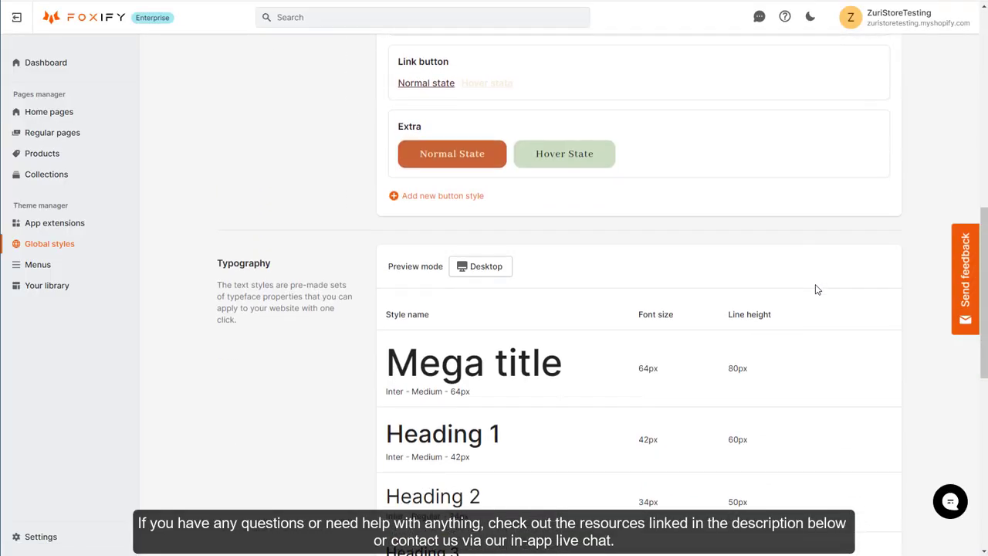
pyautogui.scroll(-7, 818, 290)
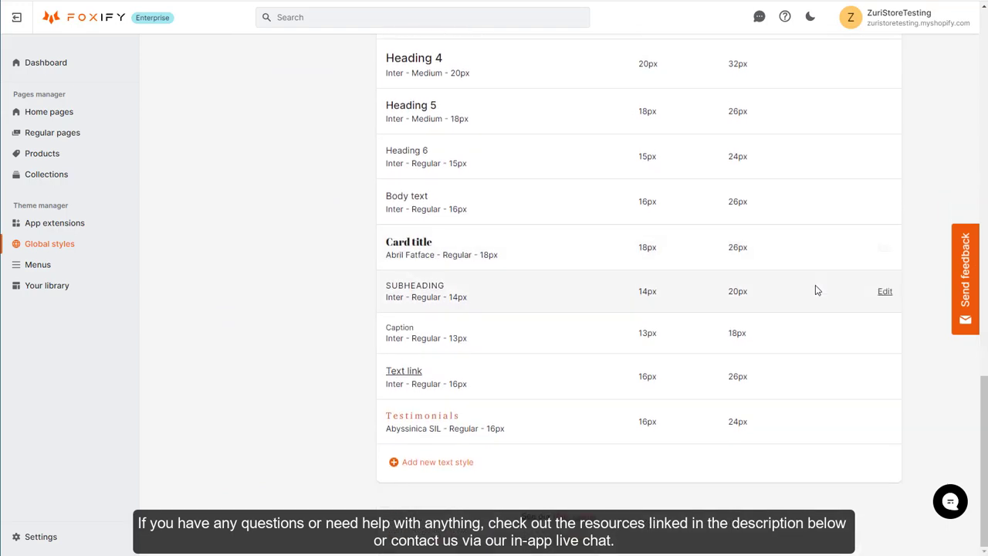
pyautogui.scroll(10, 831, 291)
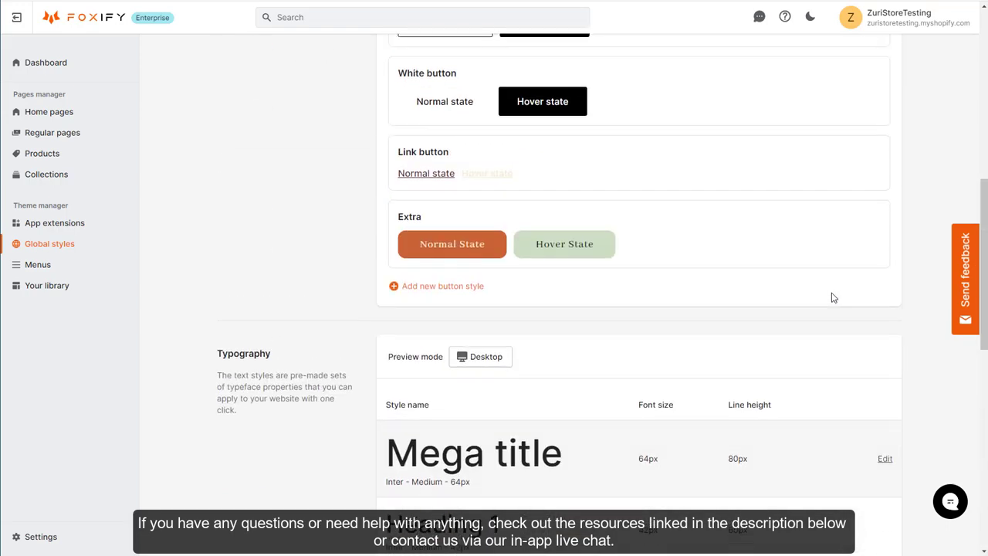
pyautogui.scroll(5, 583, 298)
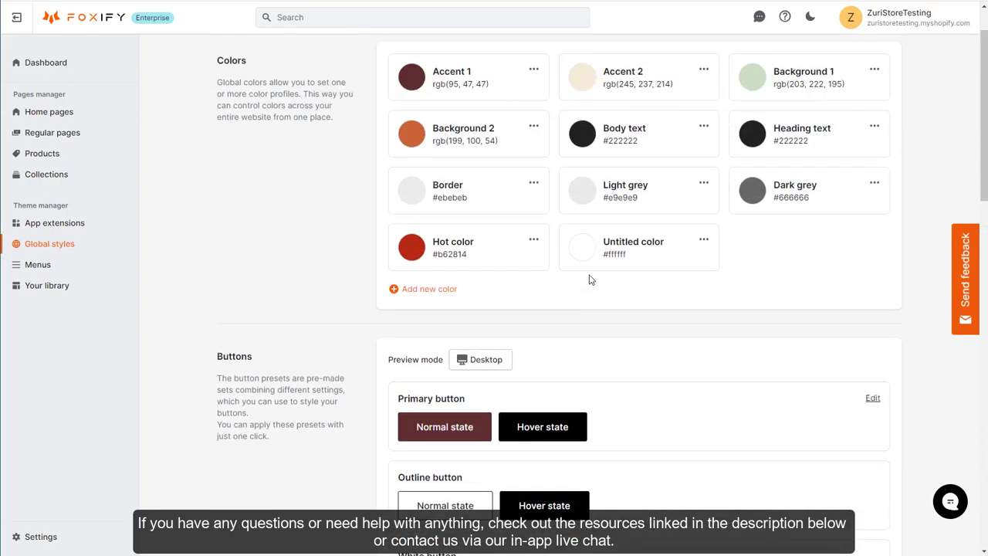